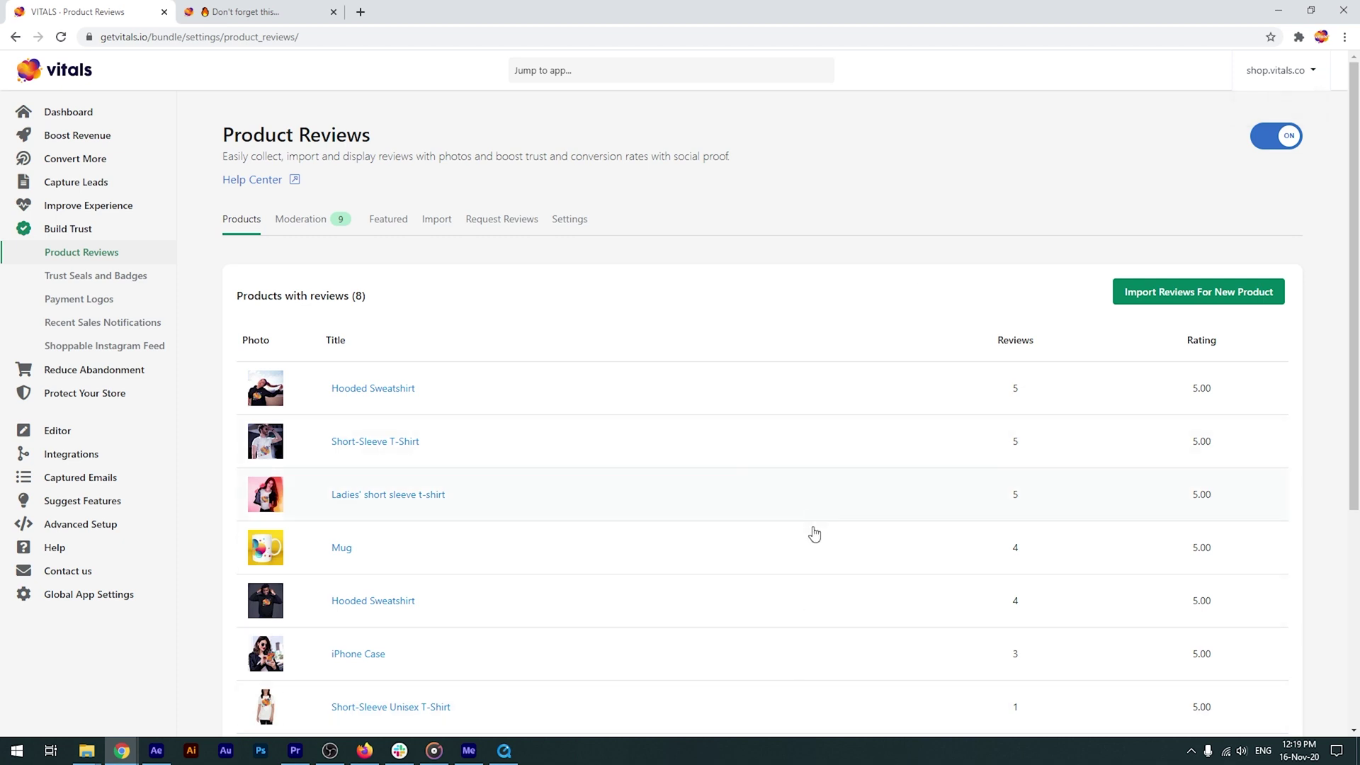
# Step: Choose Import Reviews For New Product to bring up the product picker
pyautogui.click(1255, 297)
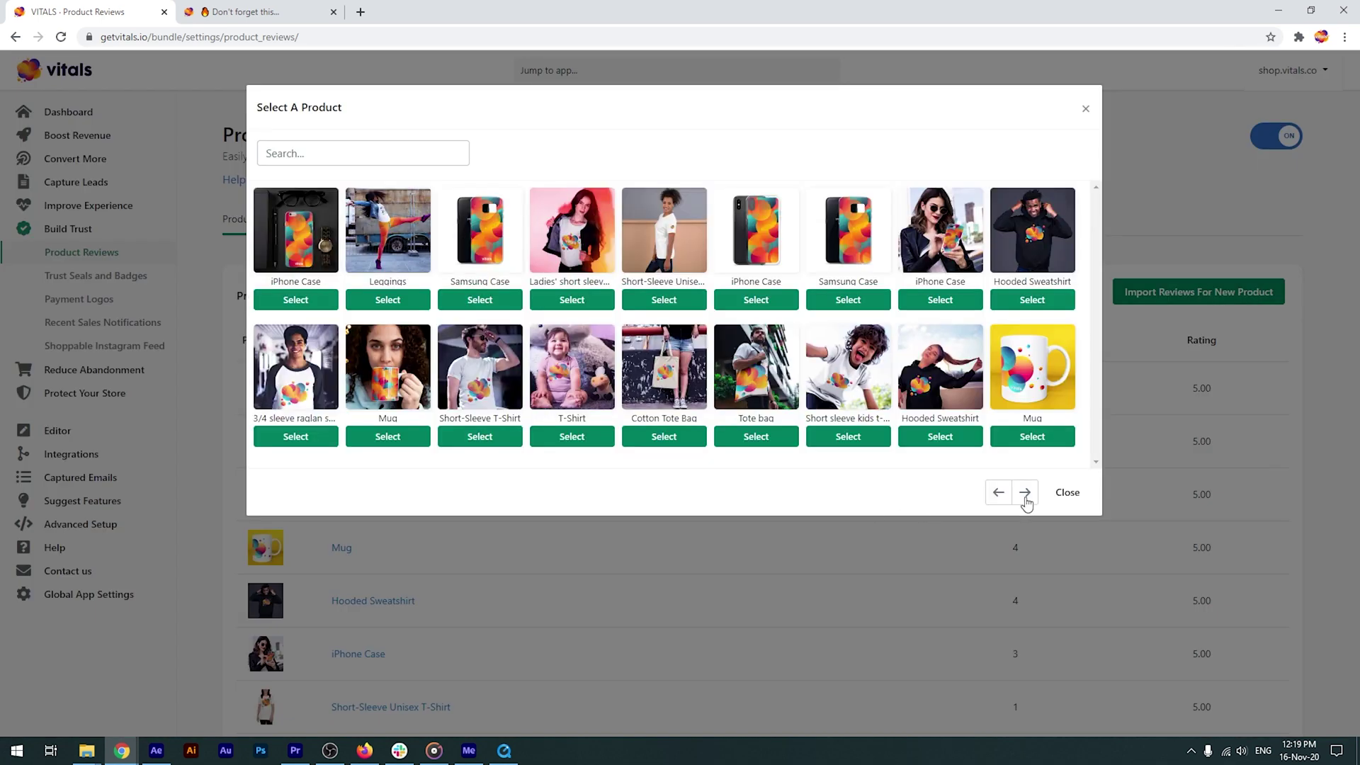
# Step: Pick Retro Motorcycle Model from the next product page and choose Import reviews from AliExpress
pyautogui.click(1024, 492)
pyautogui.click(386, 299)
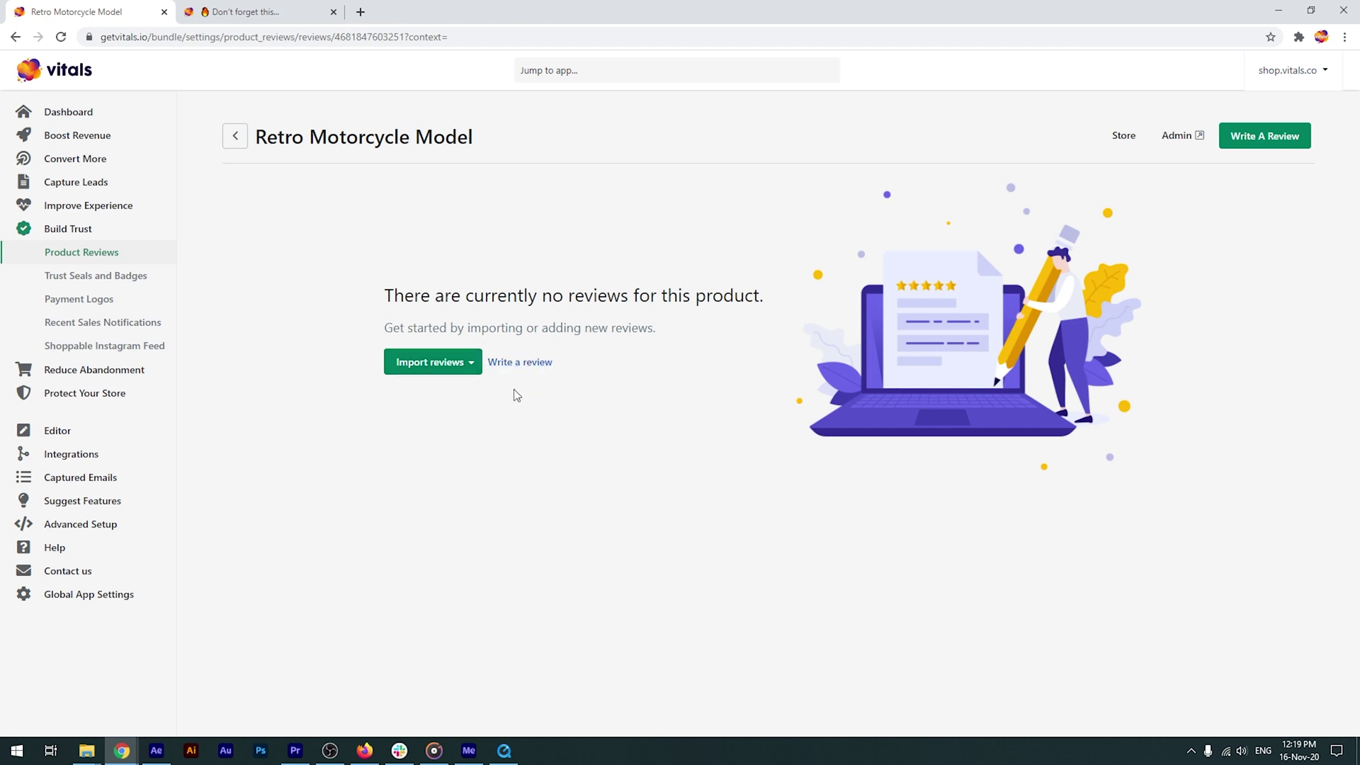
pyautogui.click(471, 363)
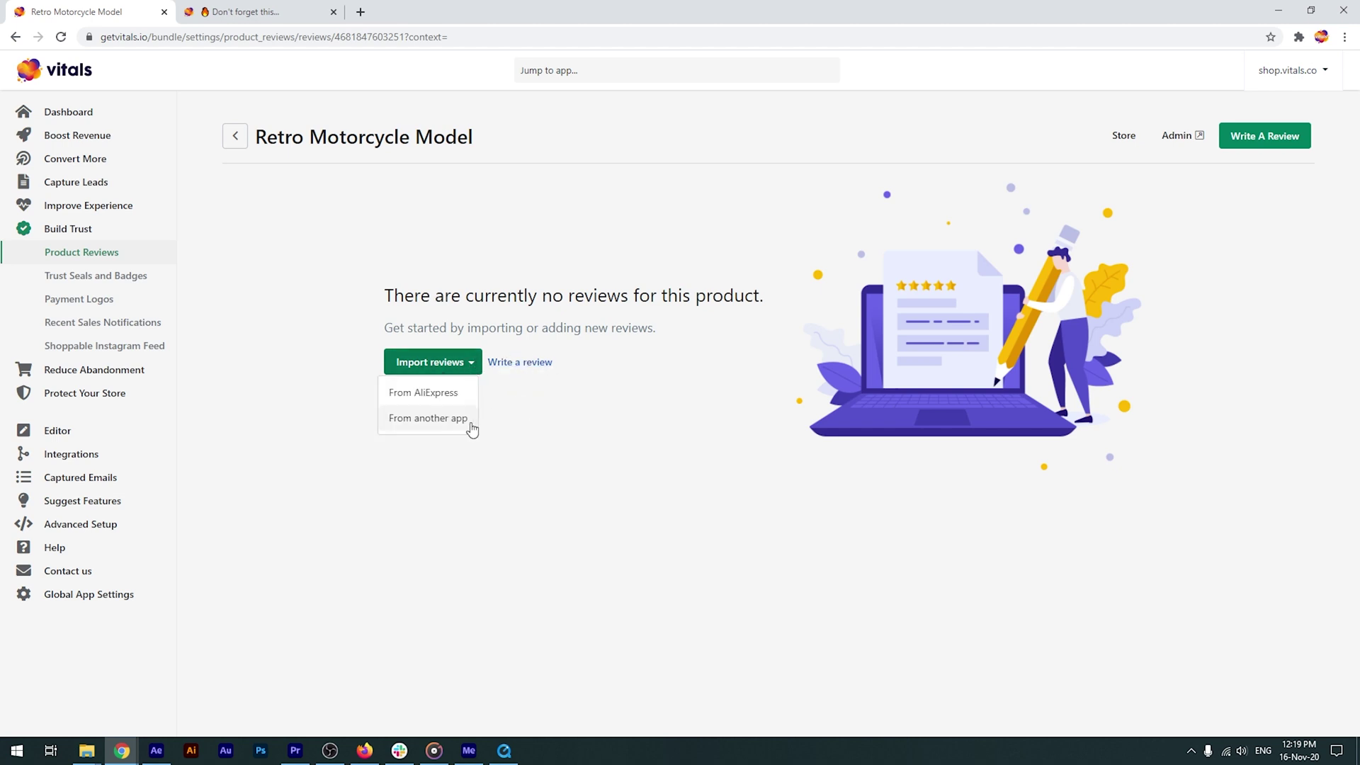
pyautogui.click(444, 397)
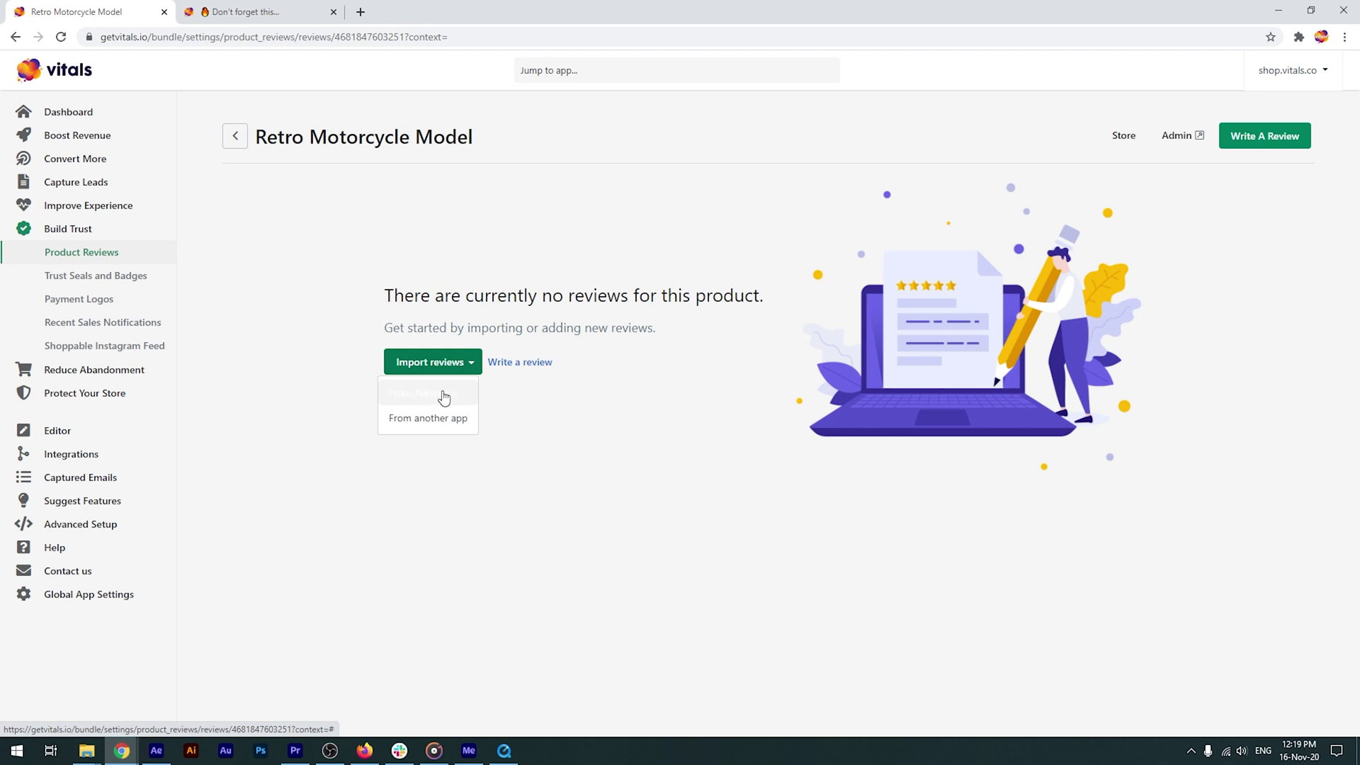
pyautogui.click(561, 157)
# Step: Paste the AliExpress link and keep 200 reviews, text or pictures, 4 stars and up, unpublished
pyautogui.hotkey('ctrl', 'v')
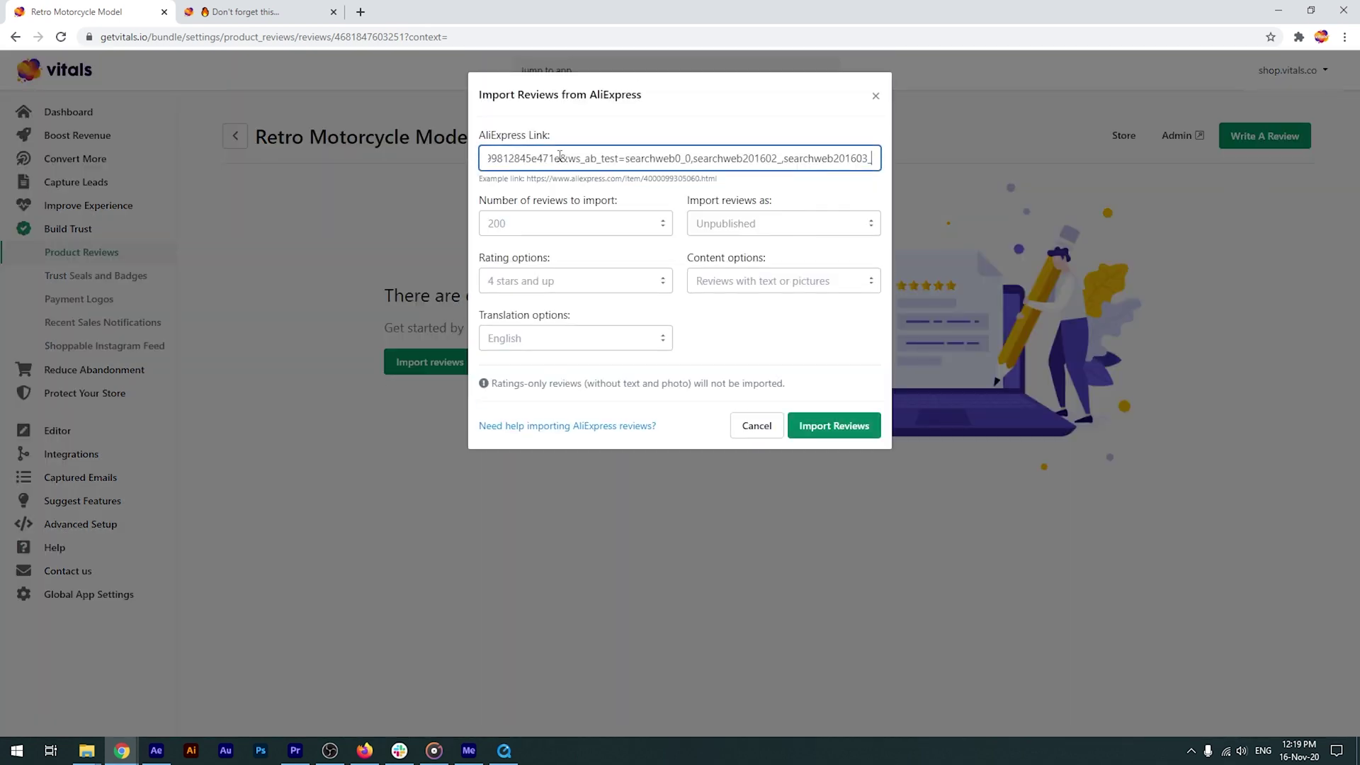
pyautogui.click(552, 233)
pyautogui.click(560, 306)
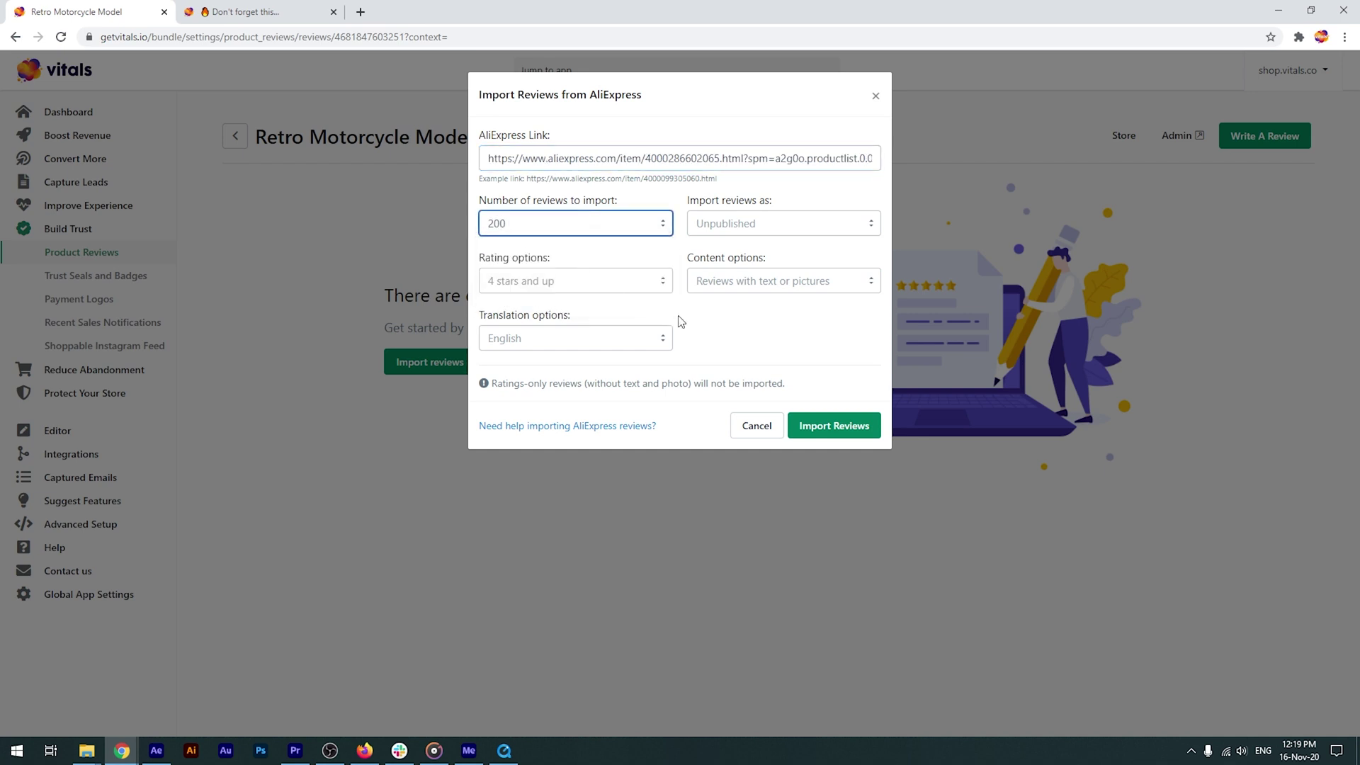
pyautogui.click(778, 285)
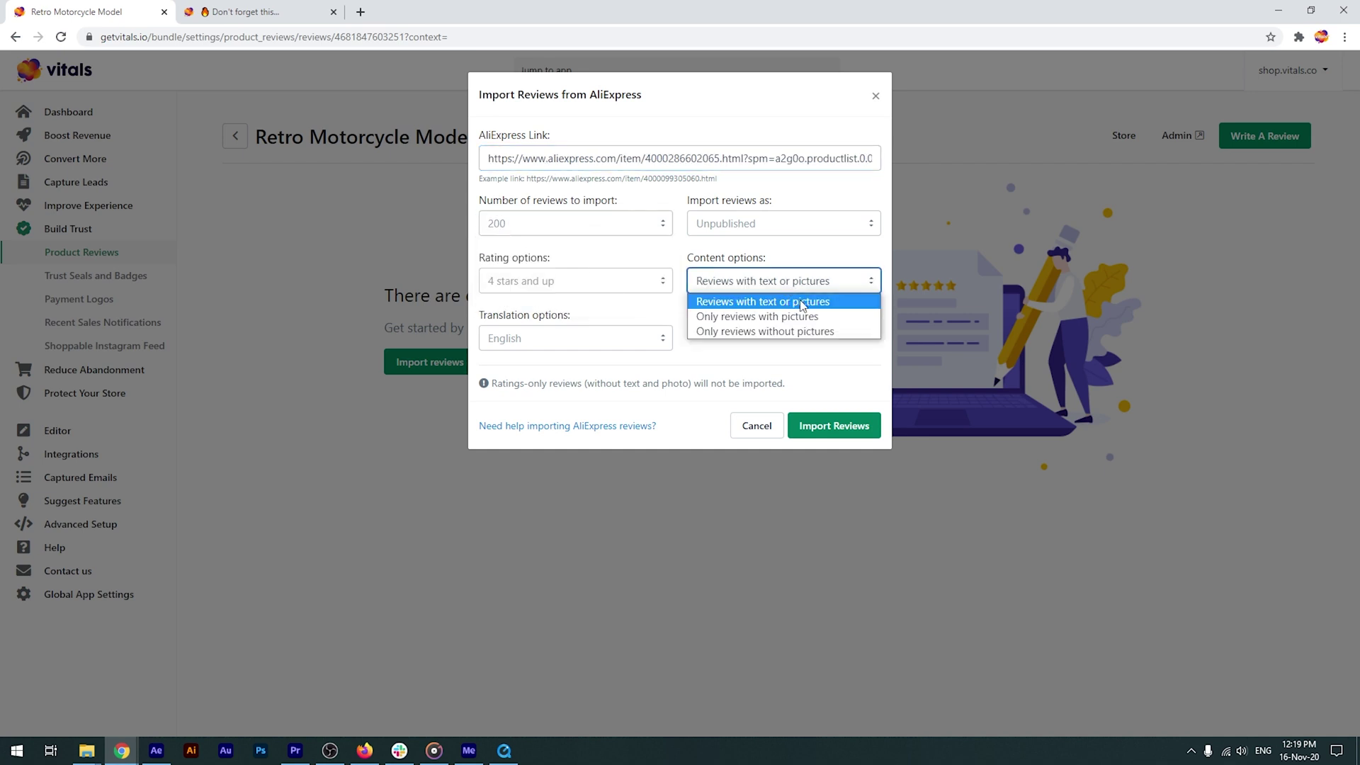
pyautogui.click(764, 352)
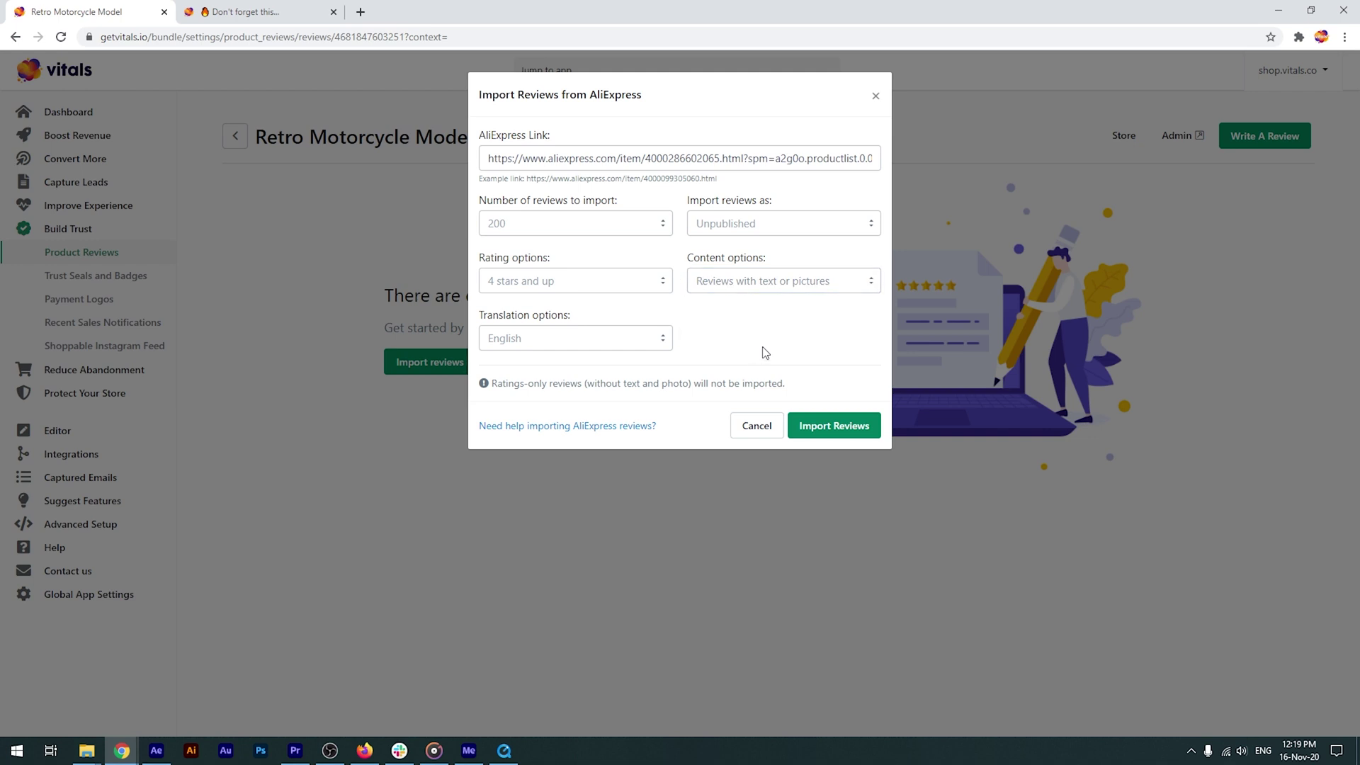
pyautogui.click(626, 289)
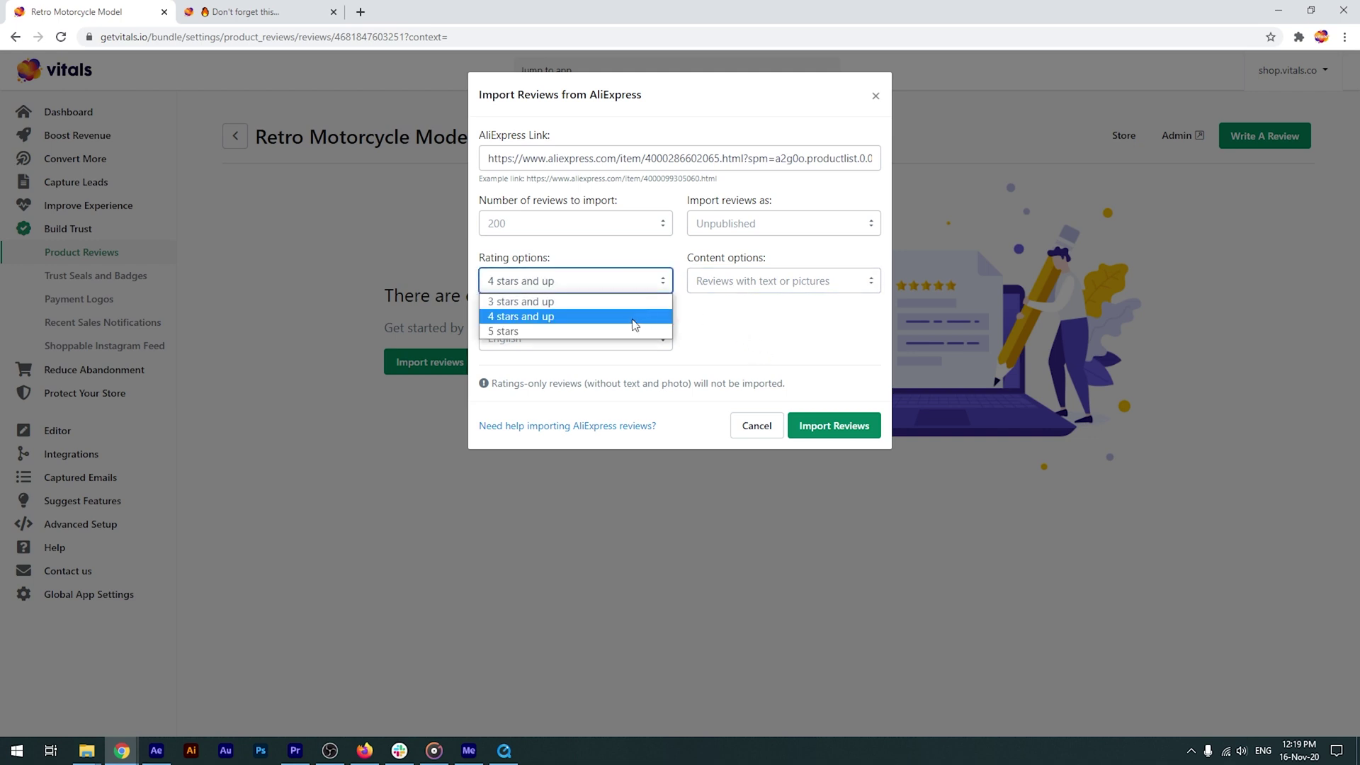
pyautogui.click(743, 337)
pyautogui.click(755, 224)
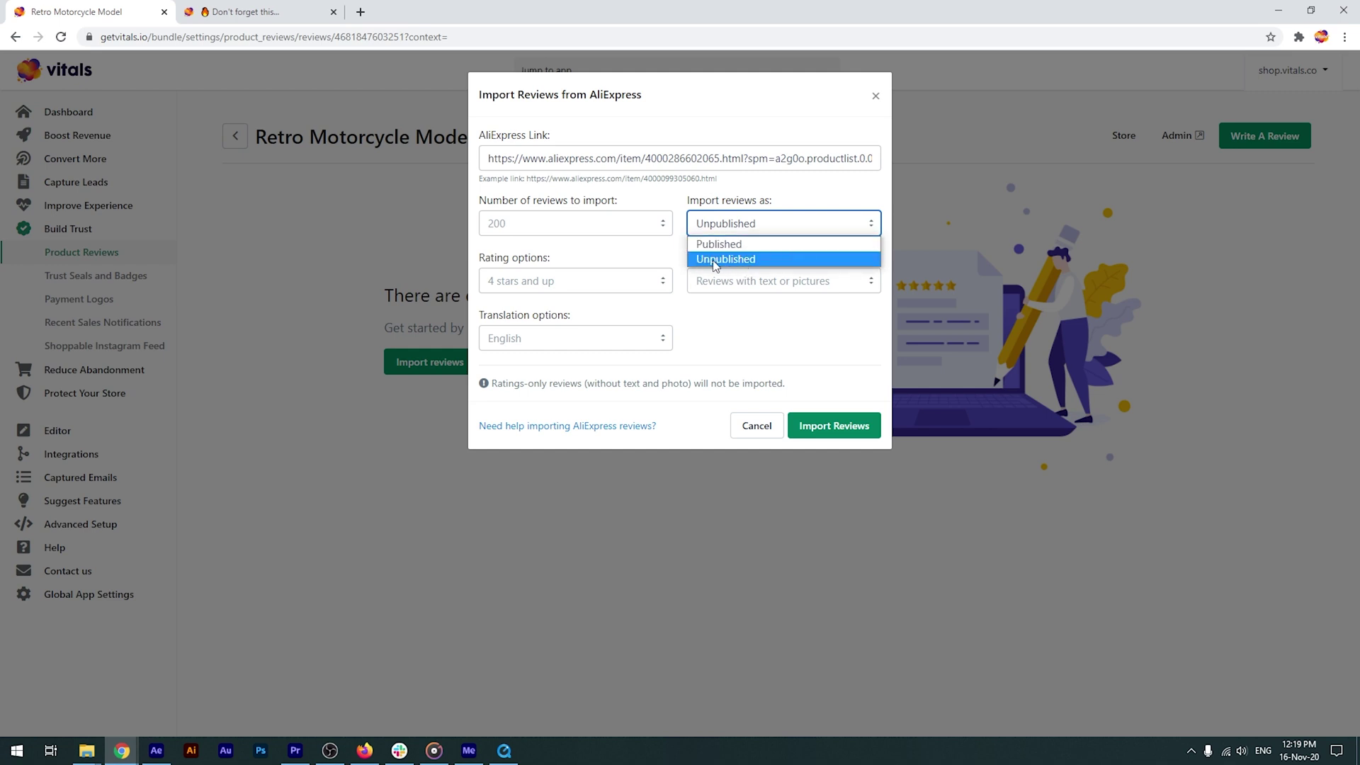
pyautogui.click(749, 323)
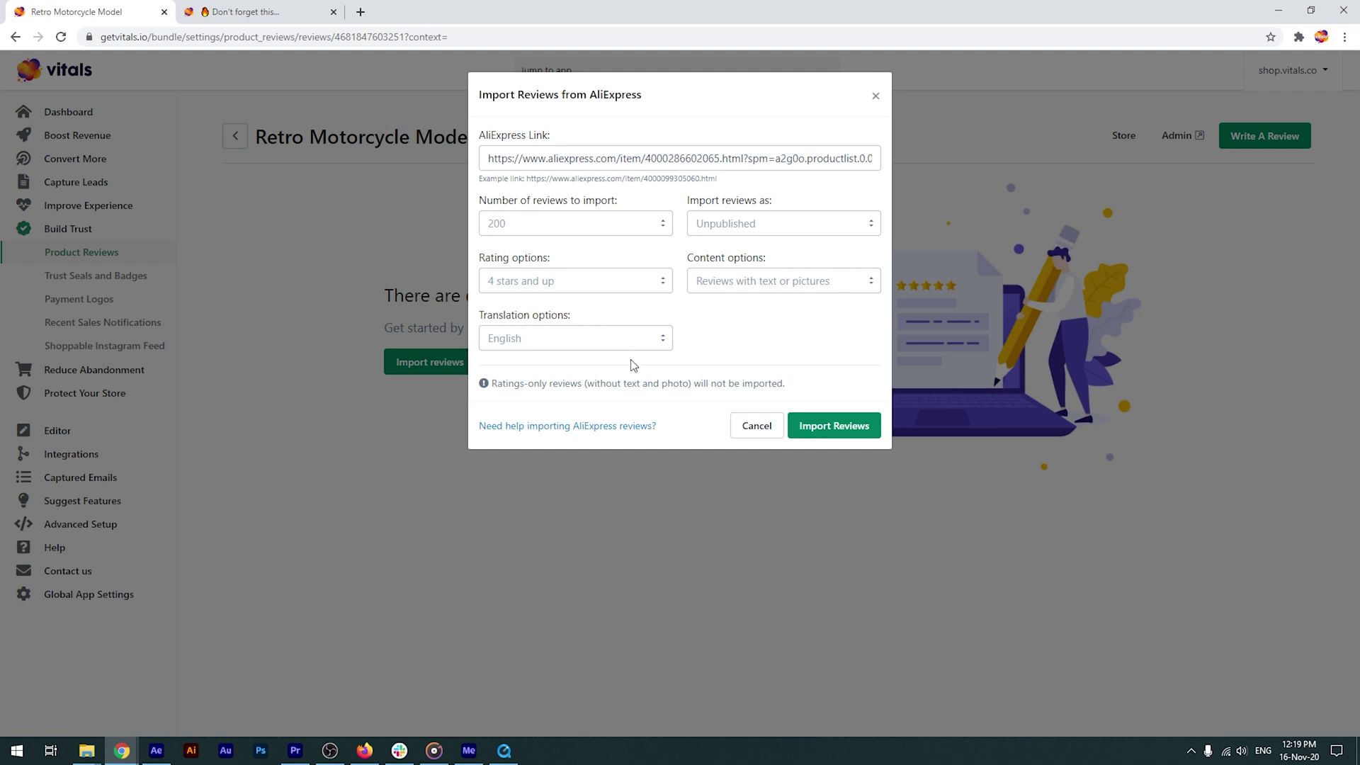
# Step: Set the translation language to English and start the AliExpress import
pyautogui.click(634, 340)
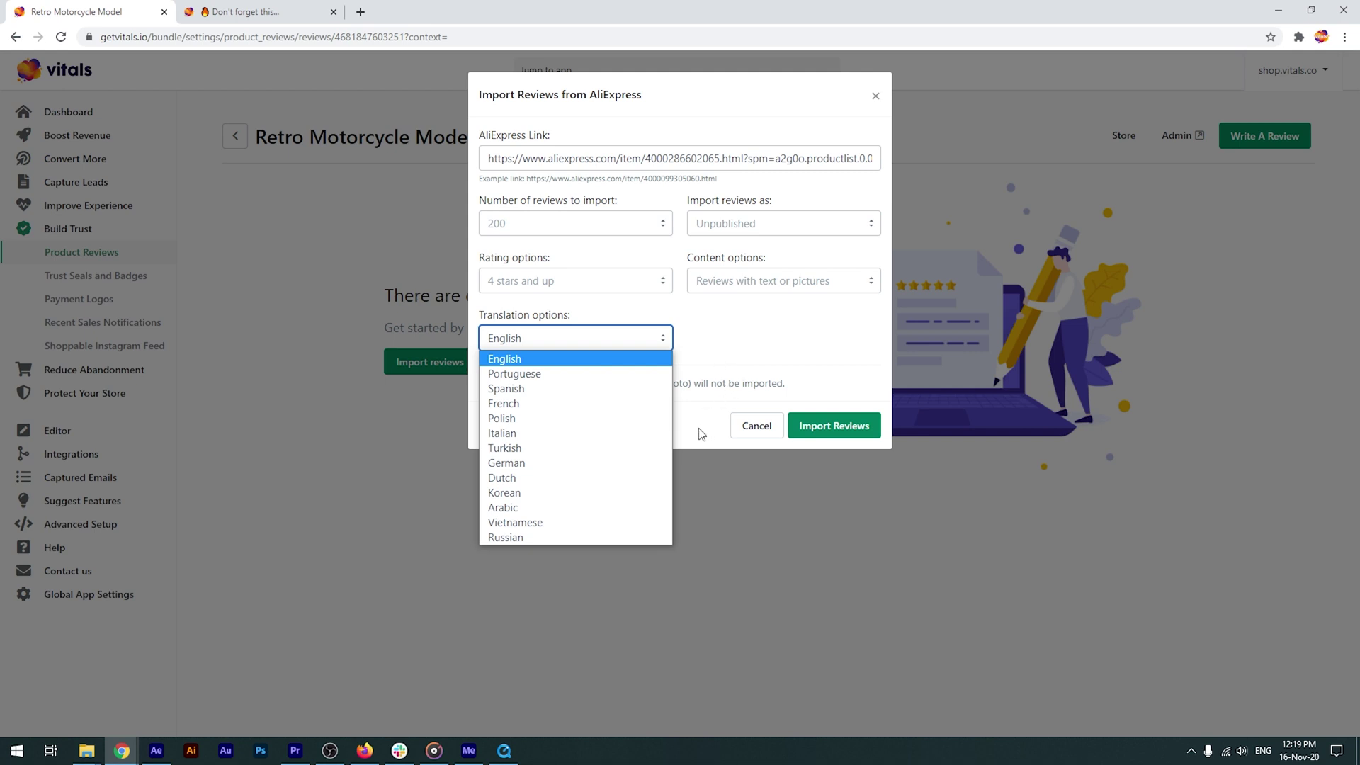
pyautogui.click(516, 449)
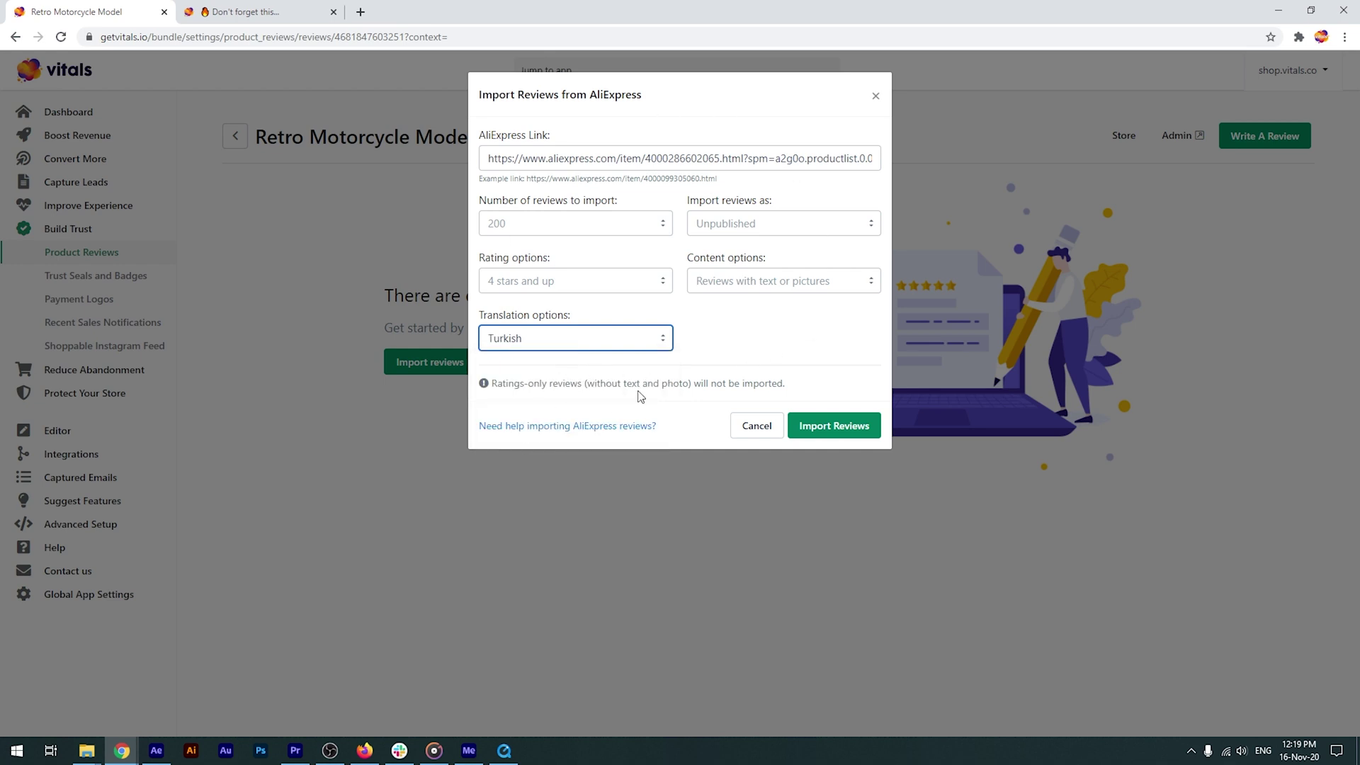
pyautogui.click(601, 344)
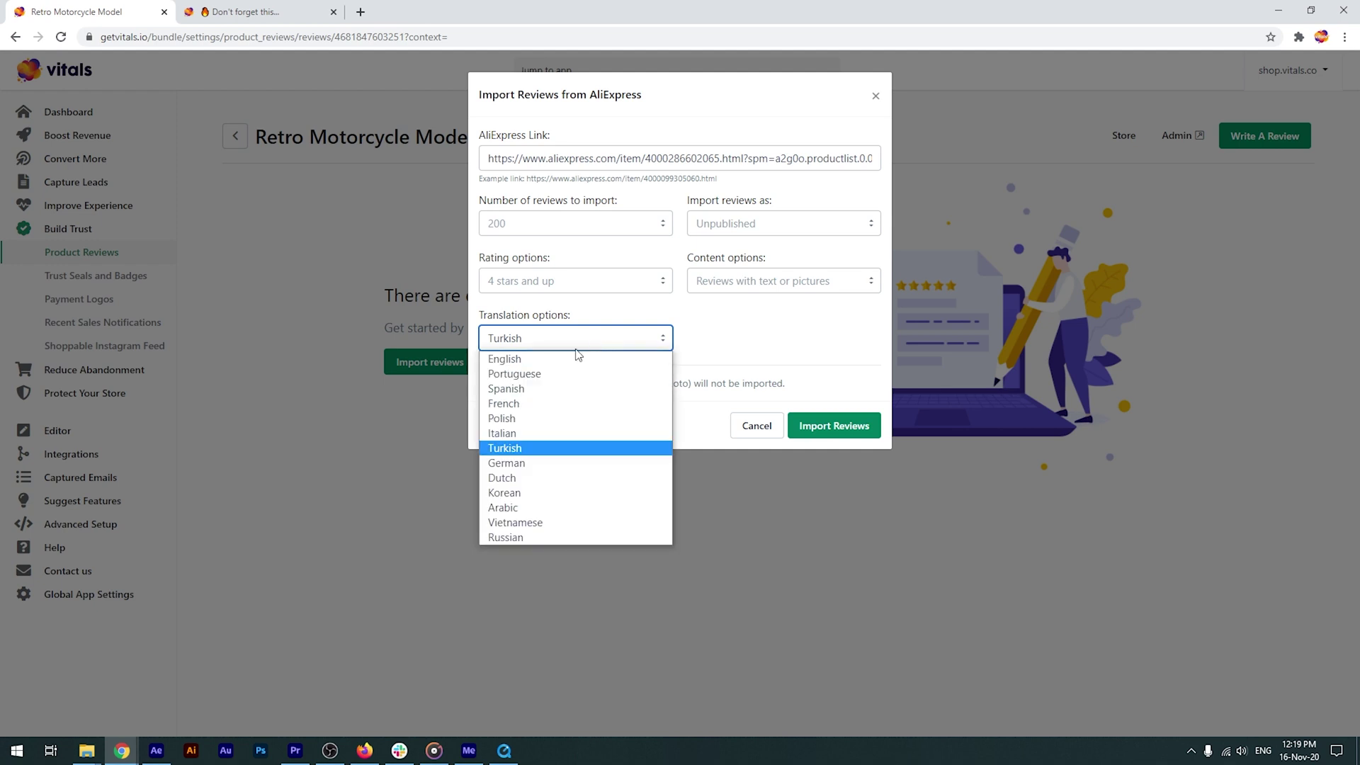
pyautogui.click(565, 361)
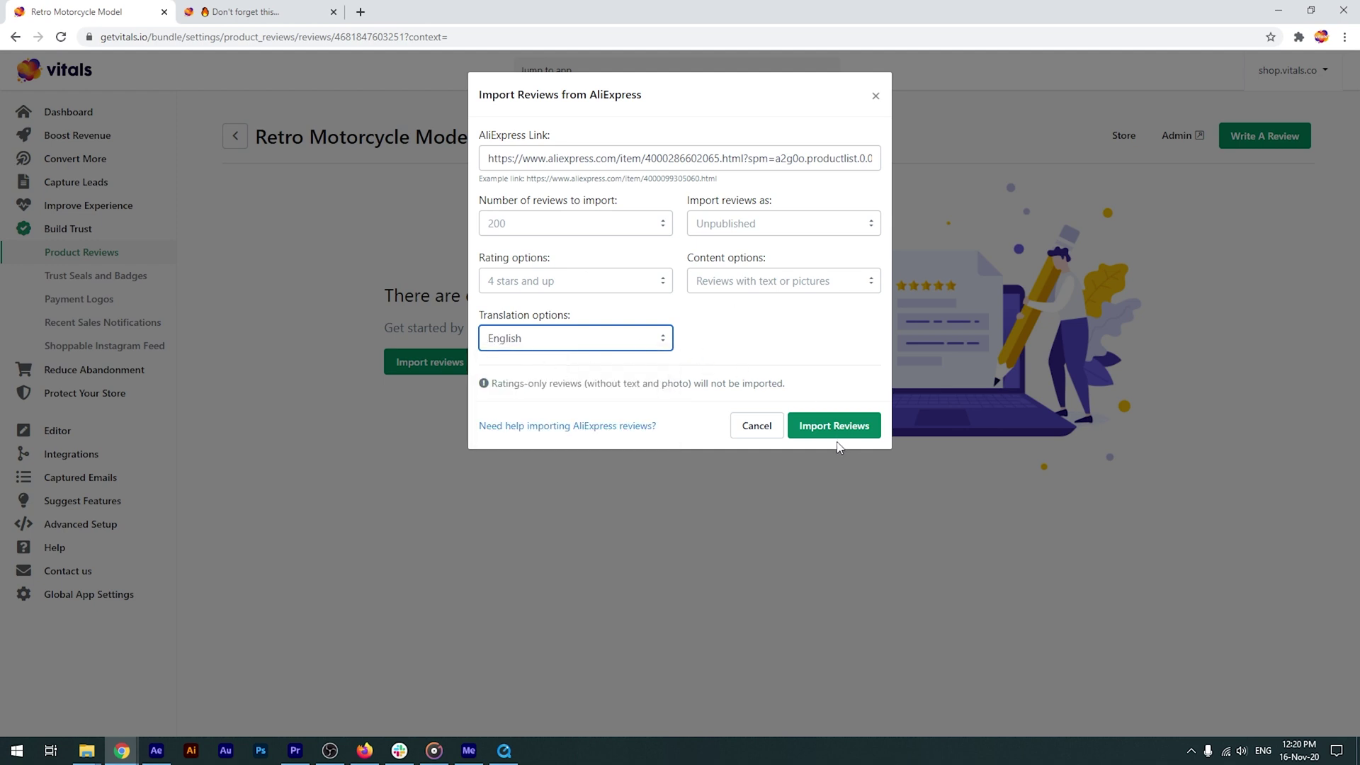
pyautogui.click(862, 428)
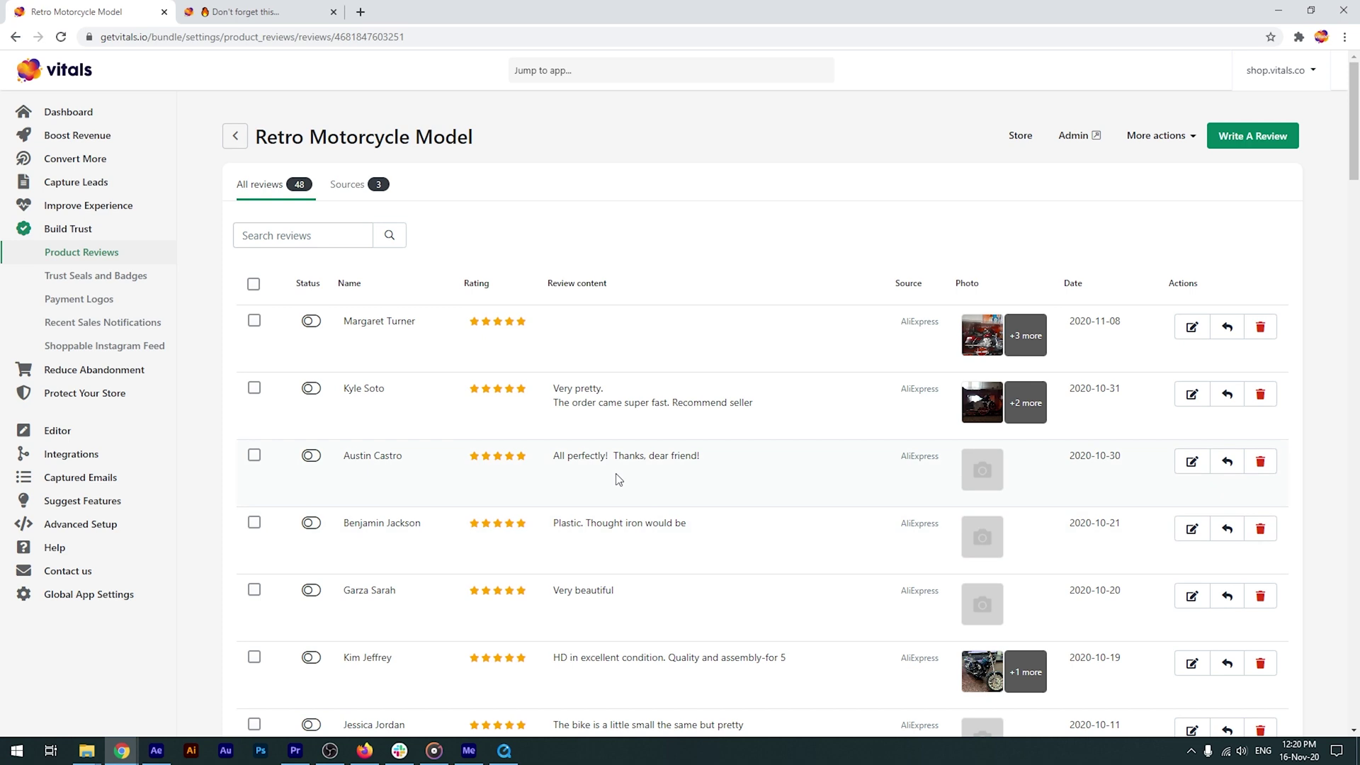
# Step: Select all 48 imported reviews and bulk-publish them with Actions > Publish
pyautogui.click(253, 284)
pyautogui.click(406, 287)
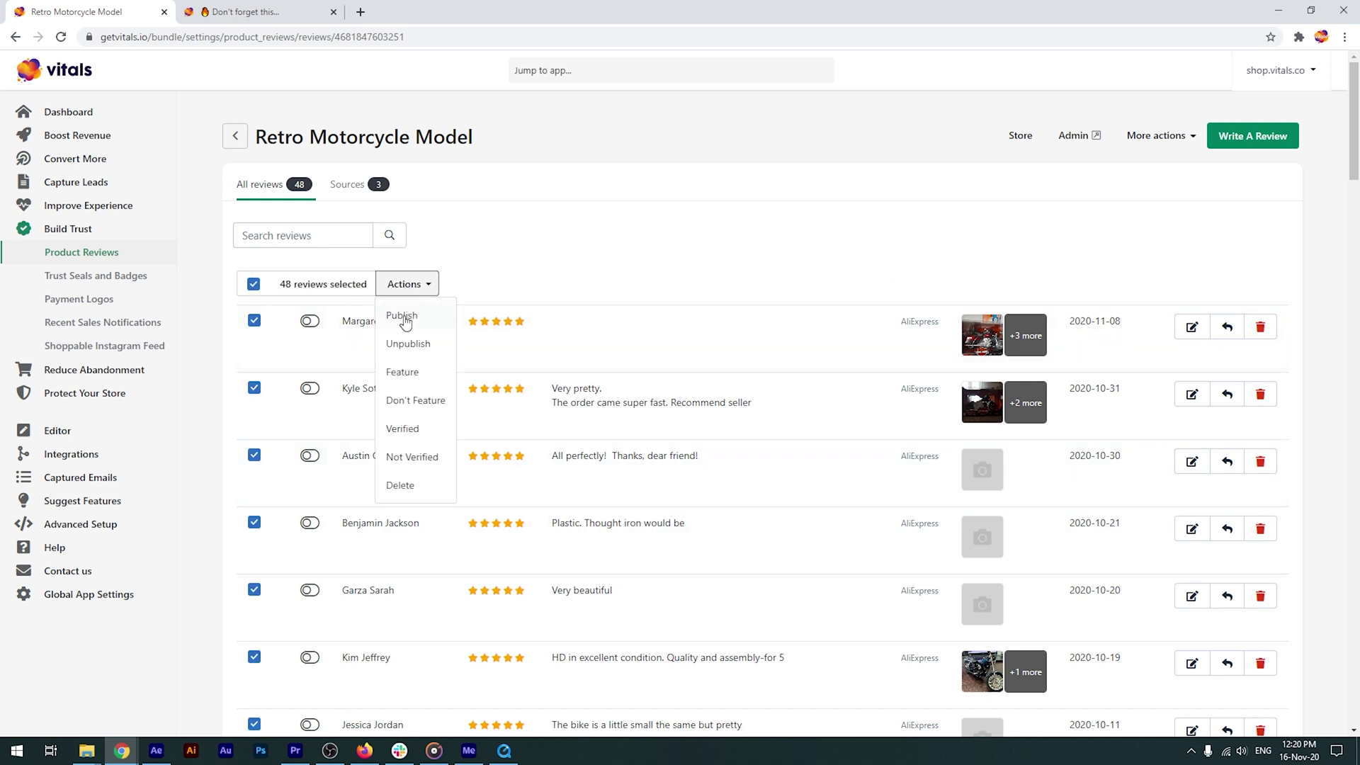
pyautogui.click(404, 318)
pyautogui.click(826, 274)
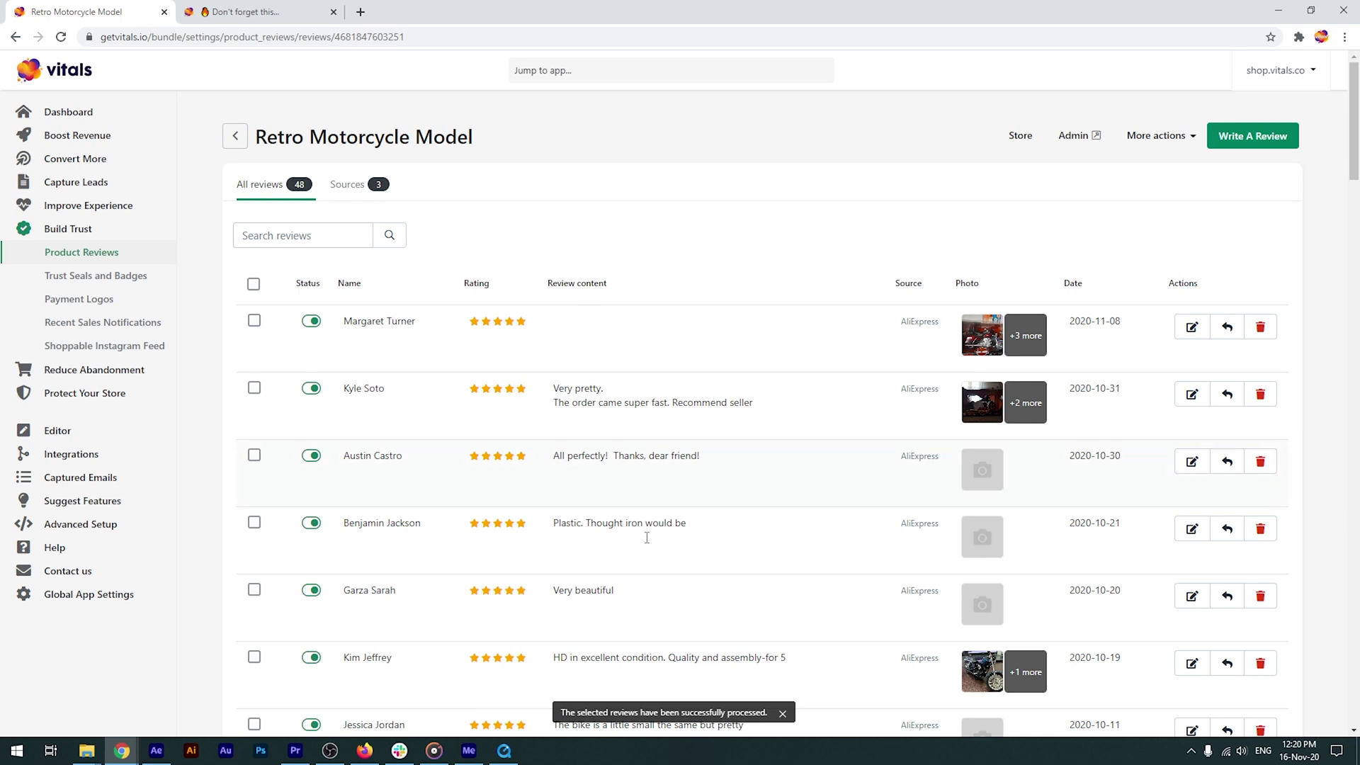
# Step: Reload the storefront page, then switch the Vitals reviews app off and back on
pyautogui.click(291, 15)
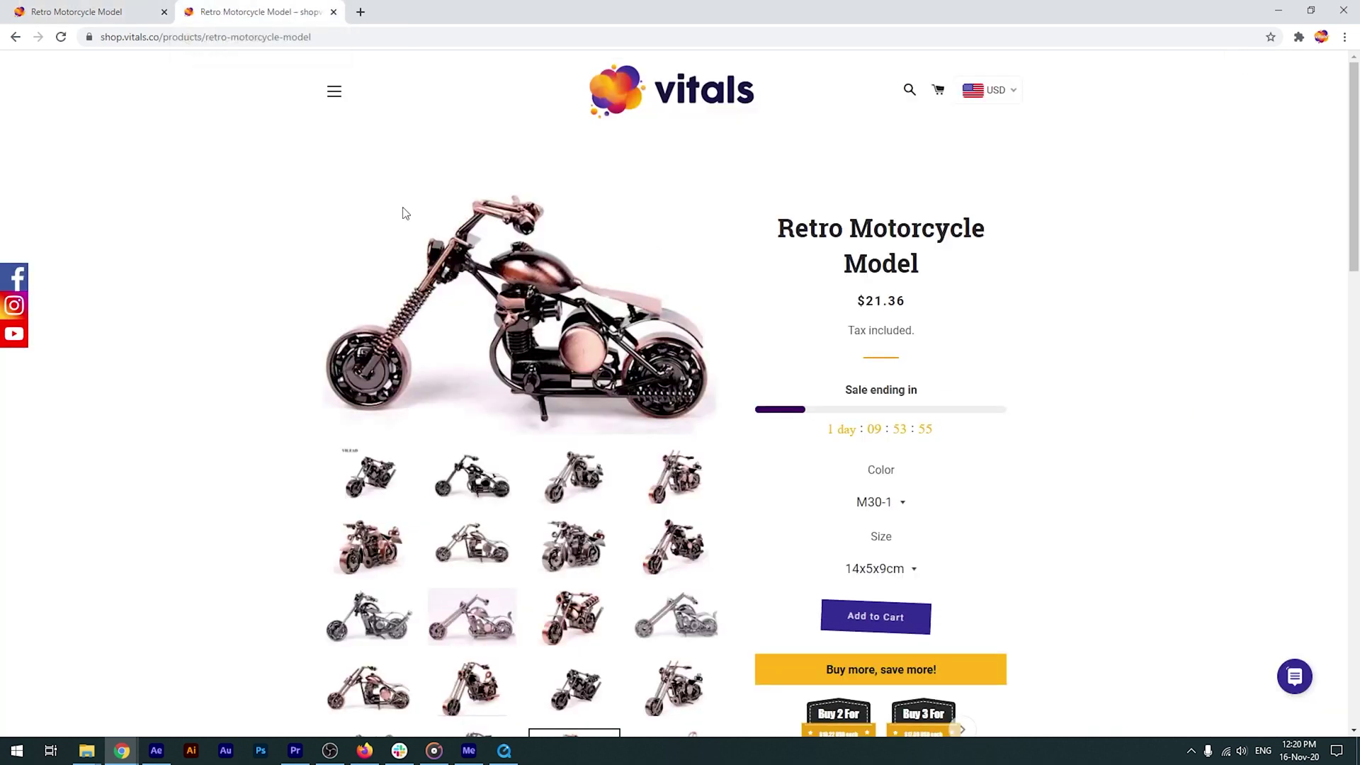
pyautogui.press('F5')
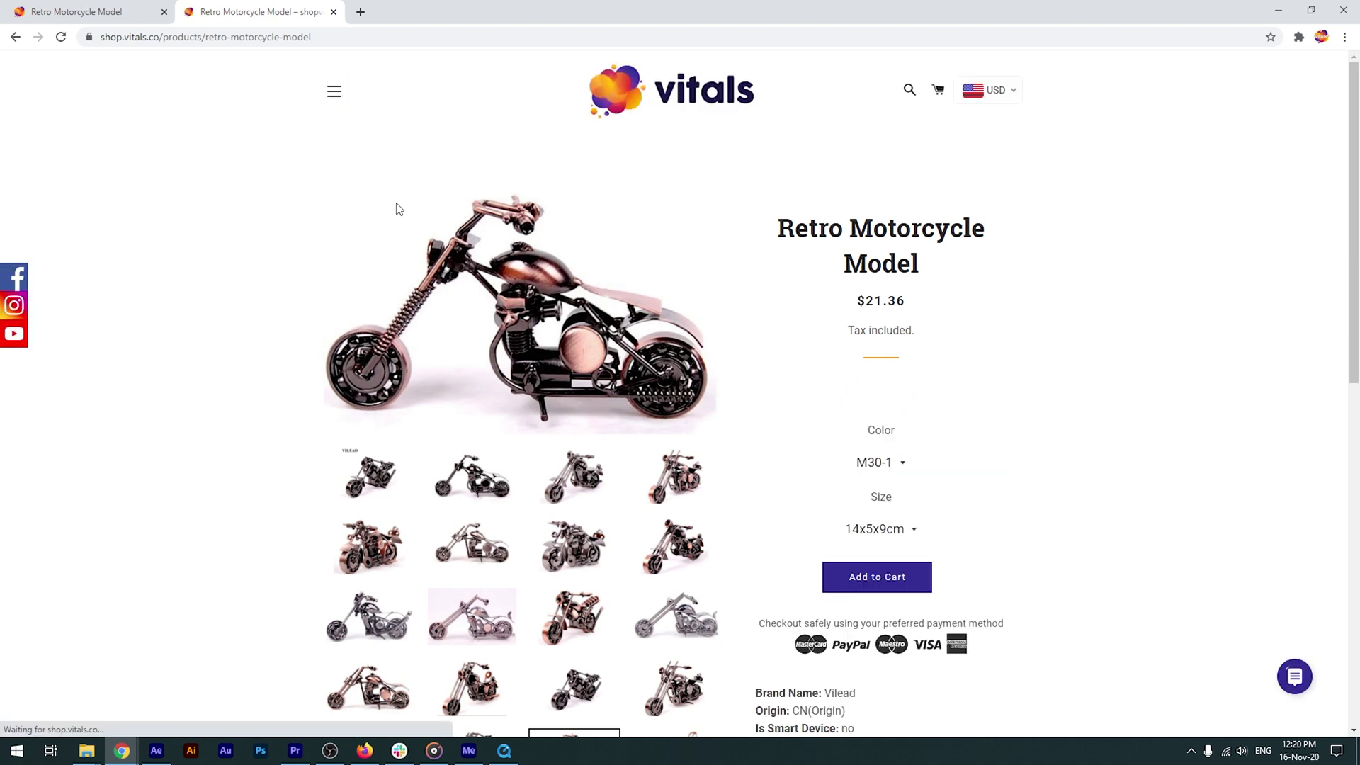
pyautogui.click(121, 15)
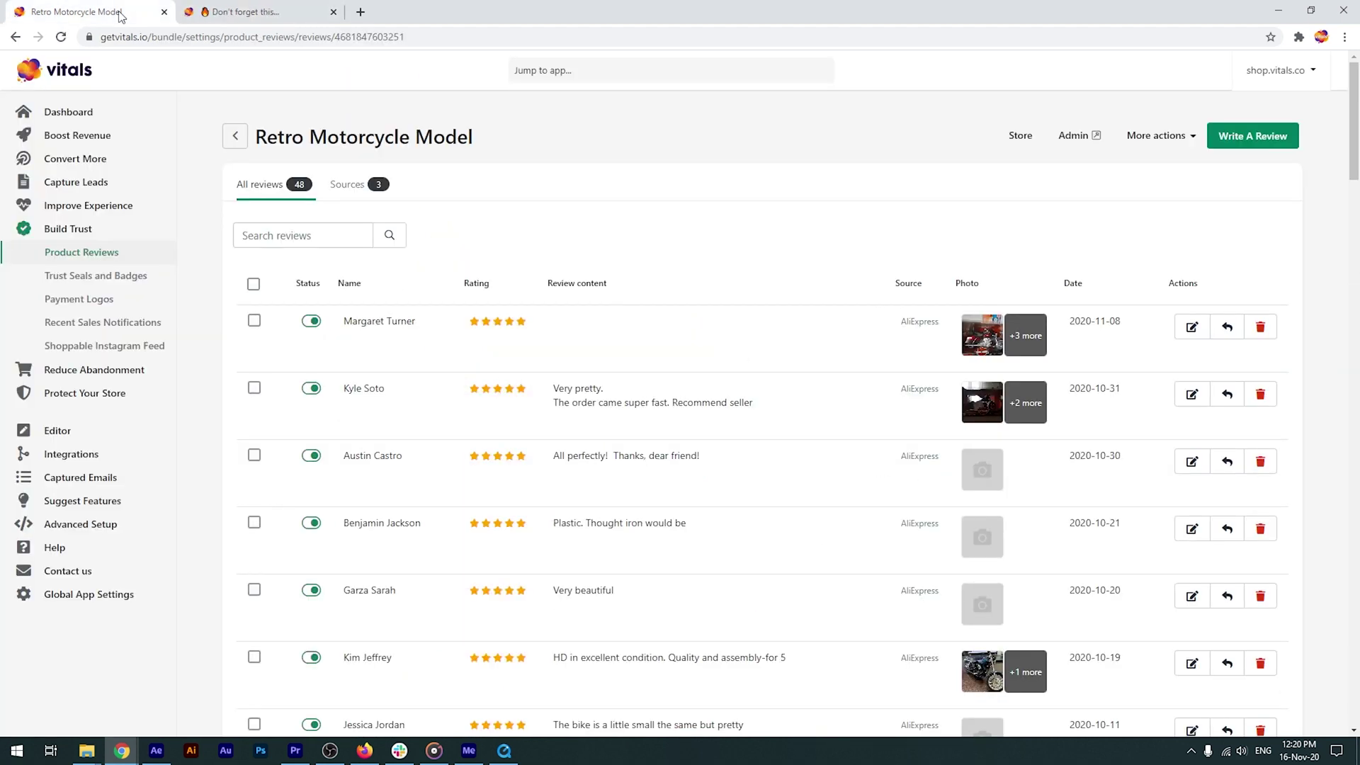
pyautogui.click(235, 136)
pyautogui.click(1275, 136)
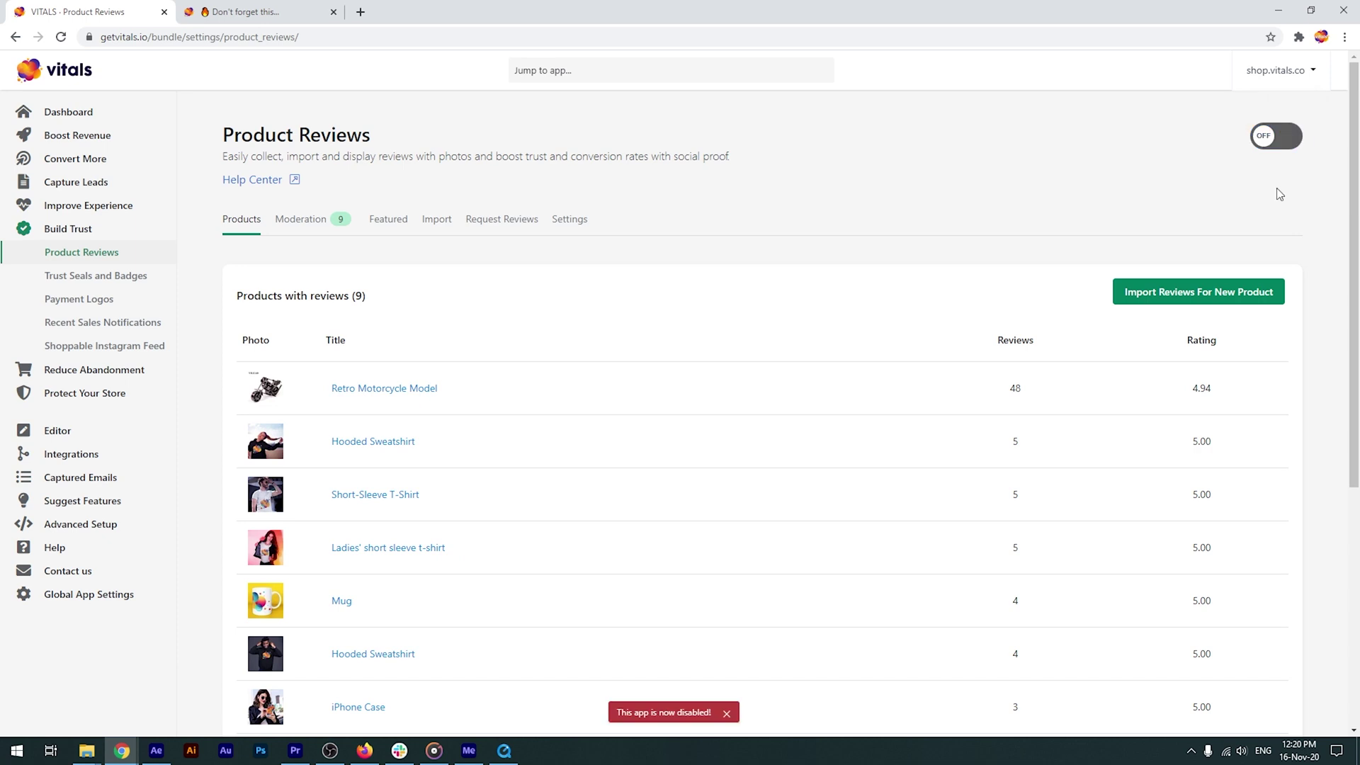
# Step: Reload the product page and expand the Reviews section showing 4.9 (48 reviews)
pyautogui.click(255, 11)
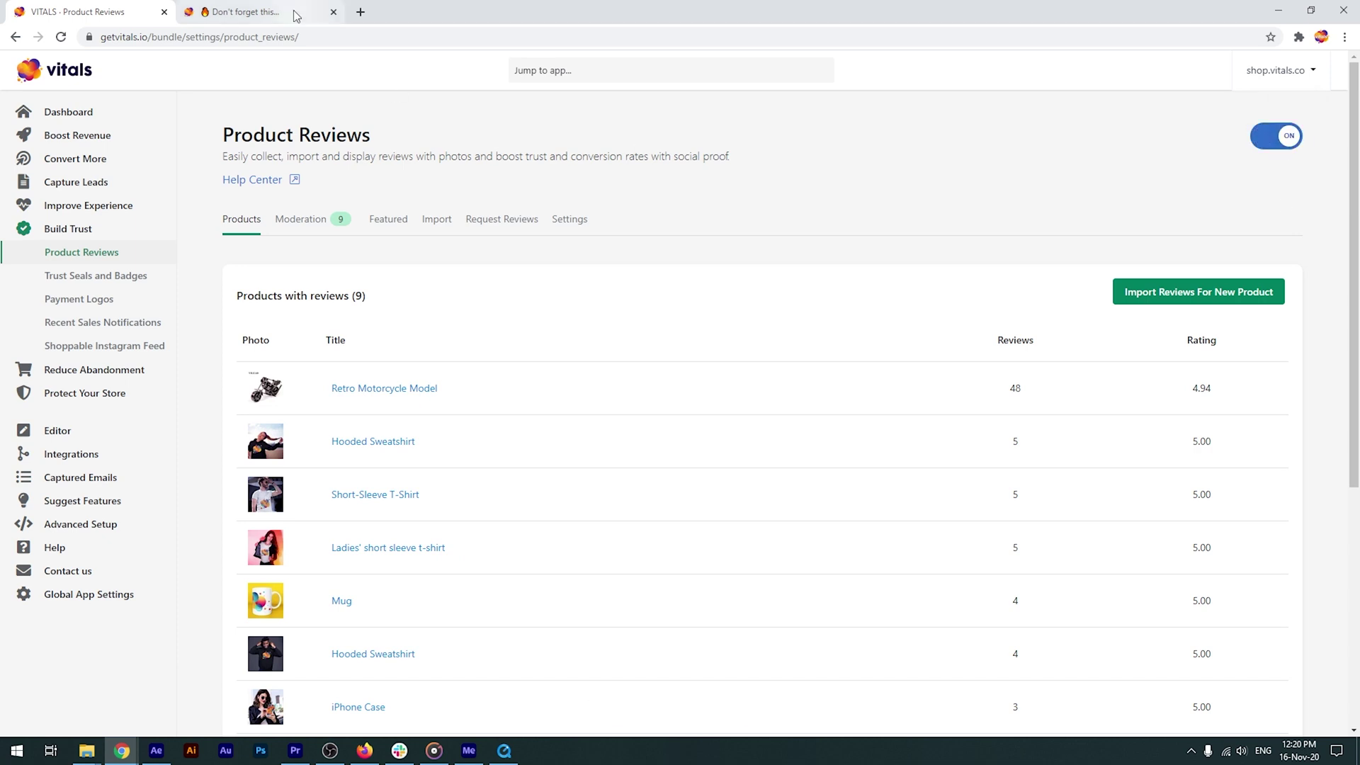
pyautogui.press('F5')
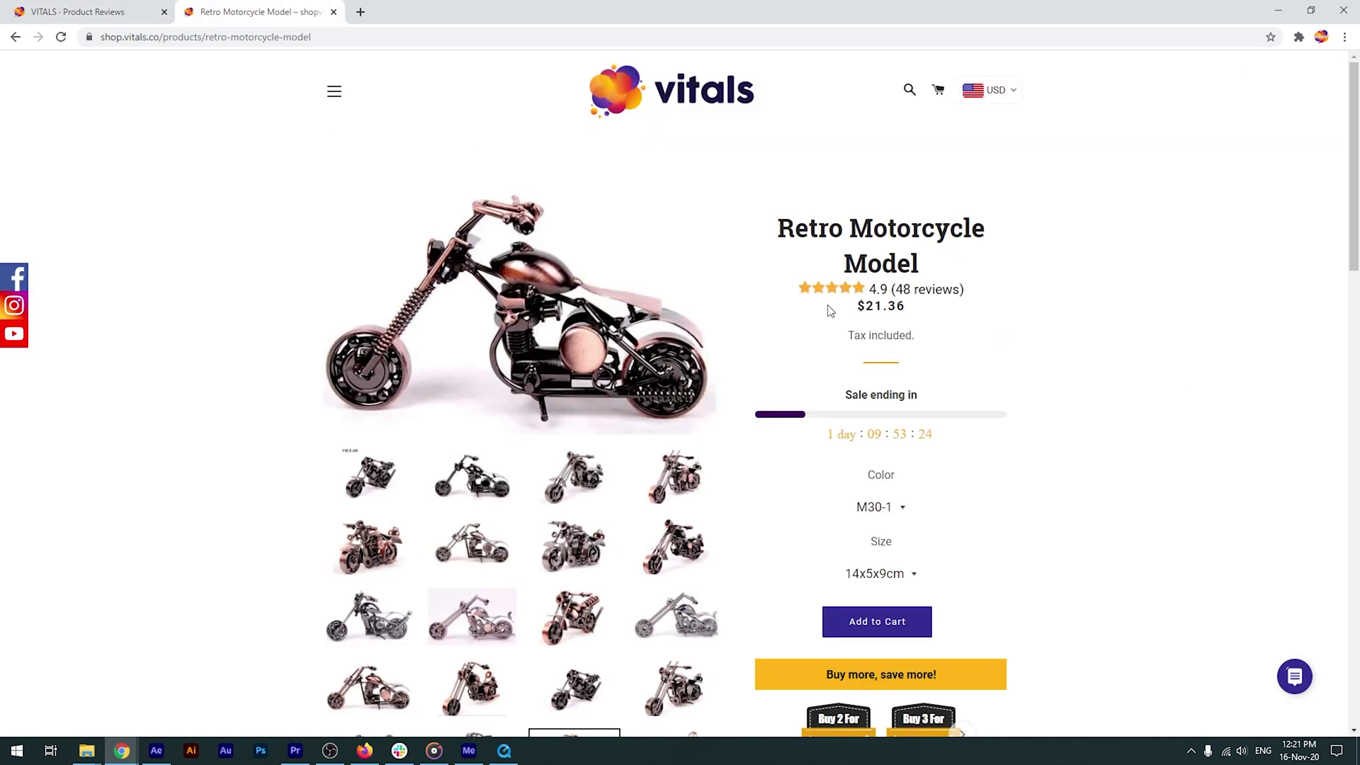
pyautogui.scroll(-2, 854, 266)
pyautogui.scroll(-4, 726, 305)
pyautogui.scroll(-2, 704, 282)
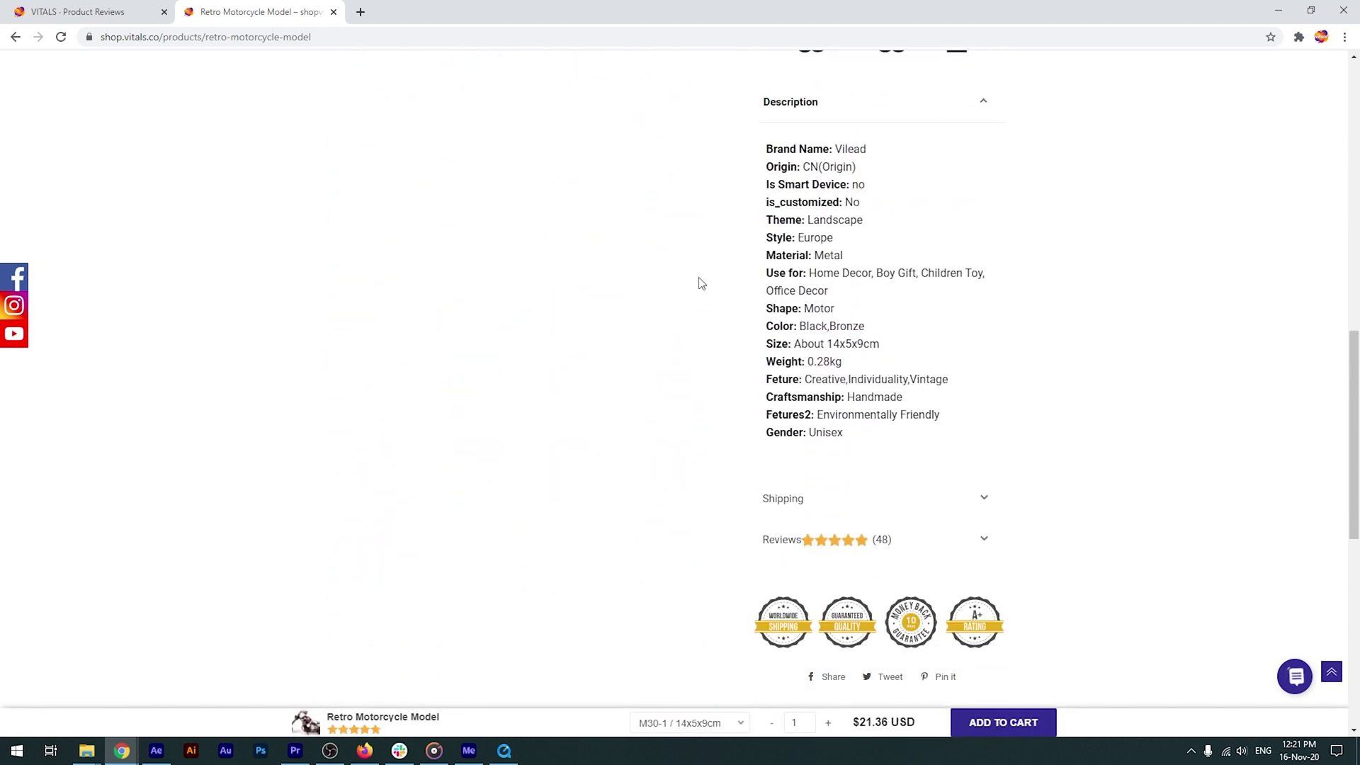
pyautogui.scroll(-2, 699, 284)
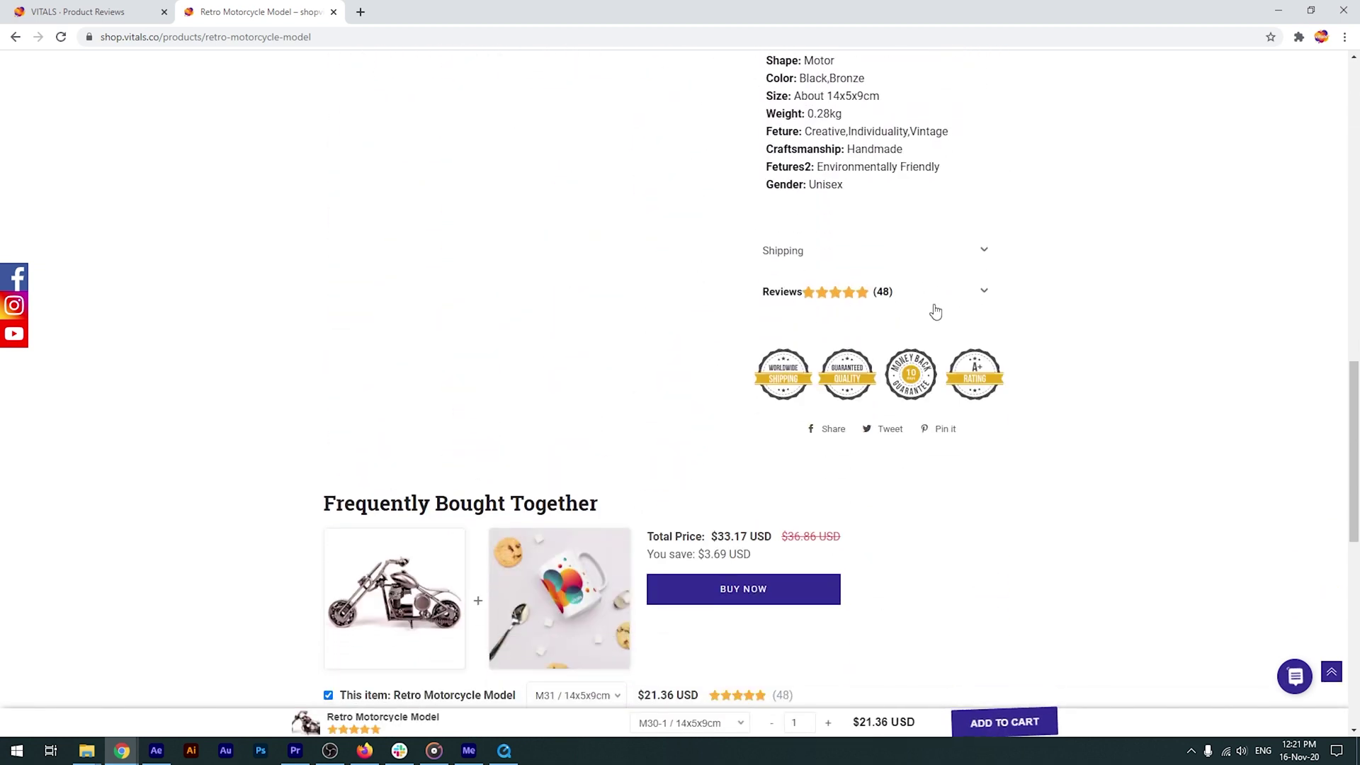
pyautogui.click(961, 296)
pyautogui.scroll(-1, 960, 296)
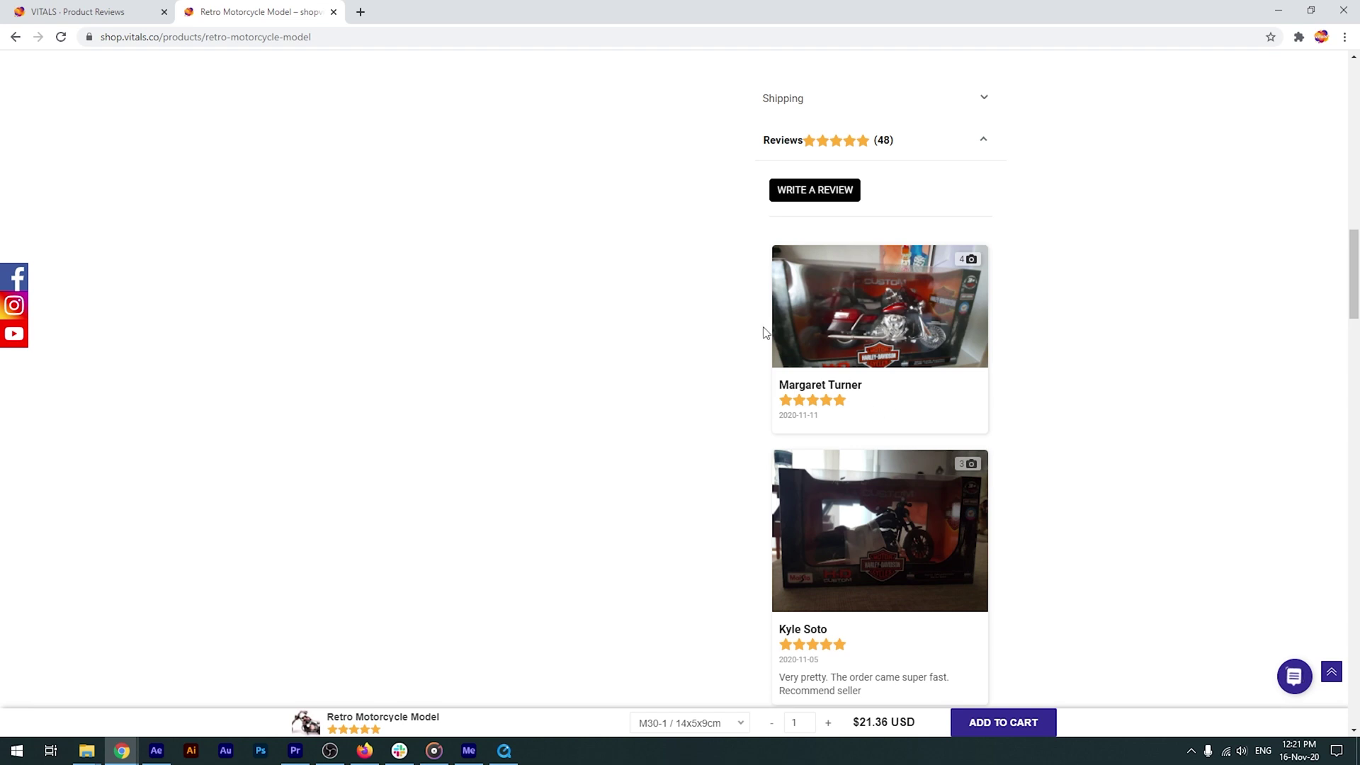
# Step: In Product Description Tabs, uncheck 'Display VITALS Product Reviews in a Tab', save, and check the storefront
pyautogui.click(86, 12)
pyautogui.click(550, 69)
pyautogui.write('tab')
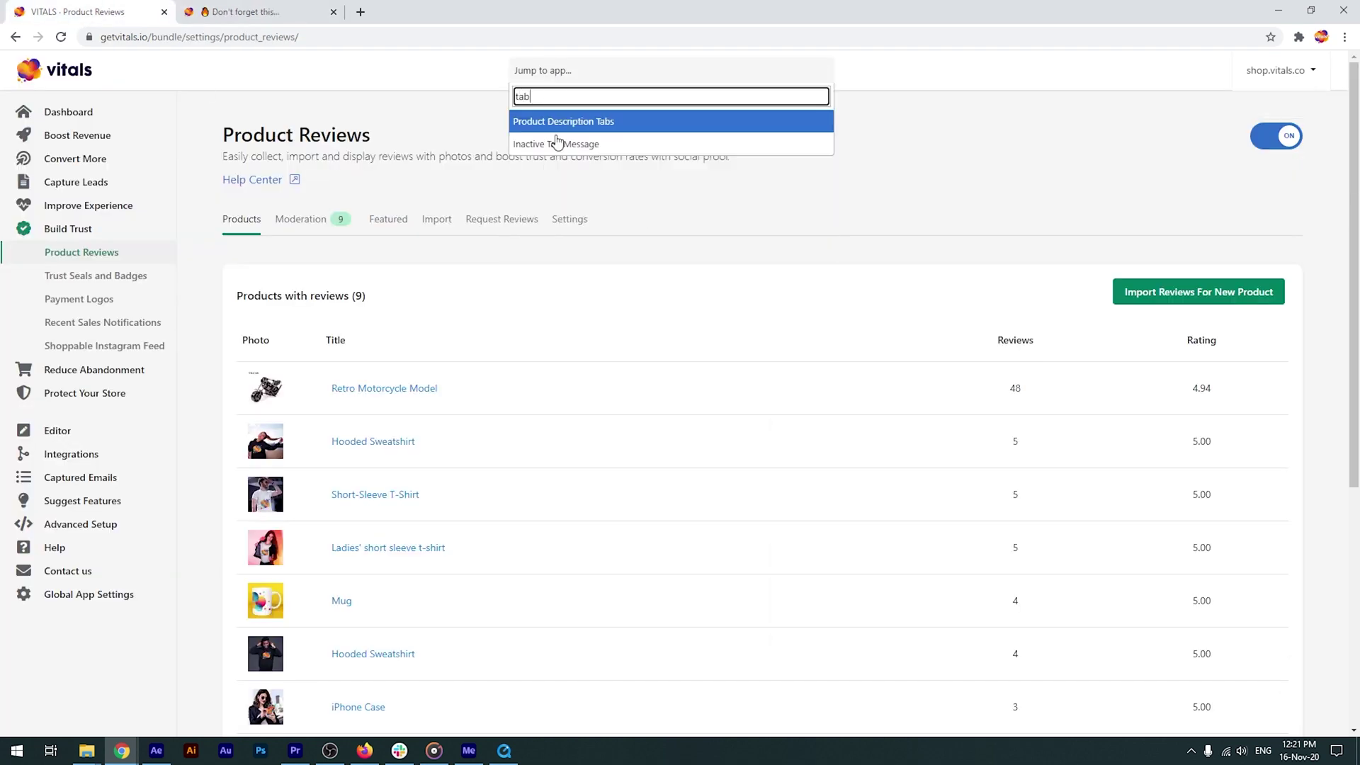
pyautogui.click(574, 120)
pyautogui.scroll(-5, 573, 298)
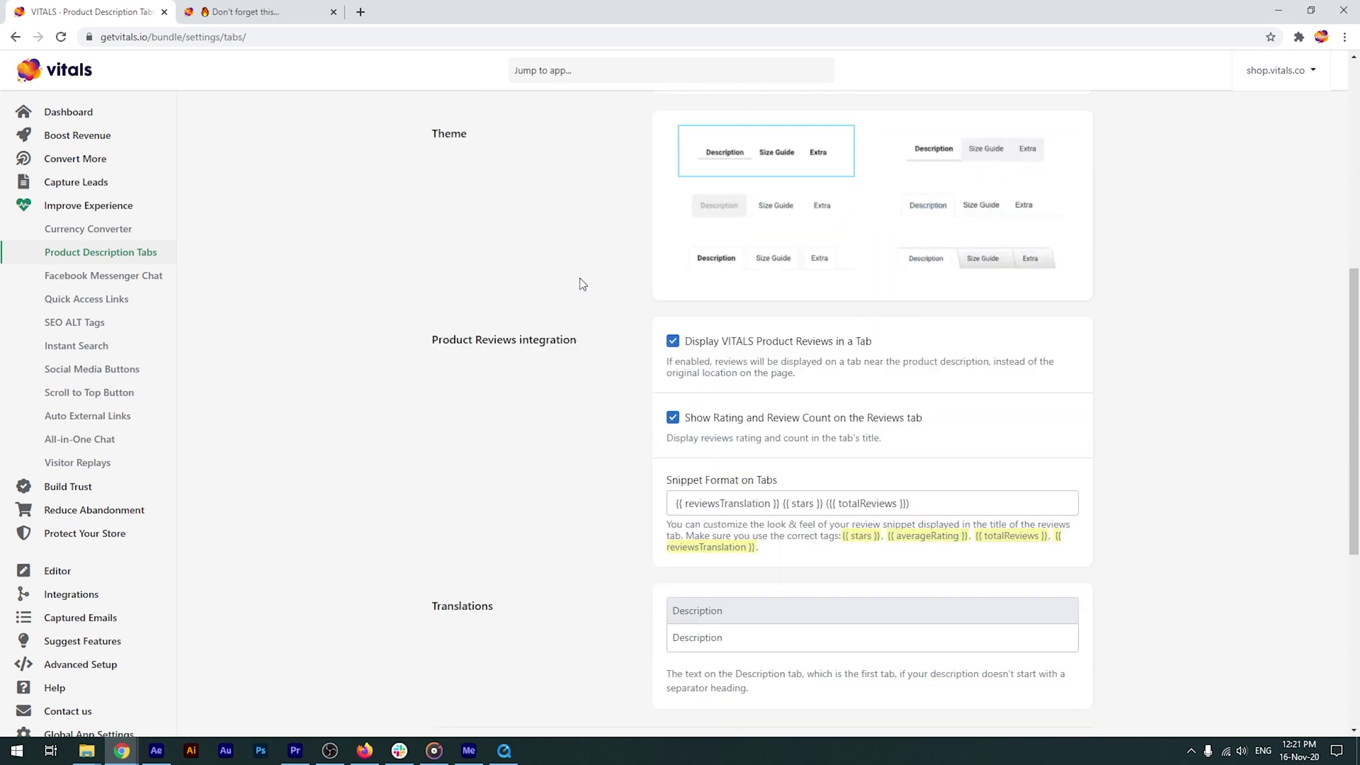
pyautogui.click(672, 270)
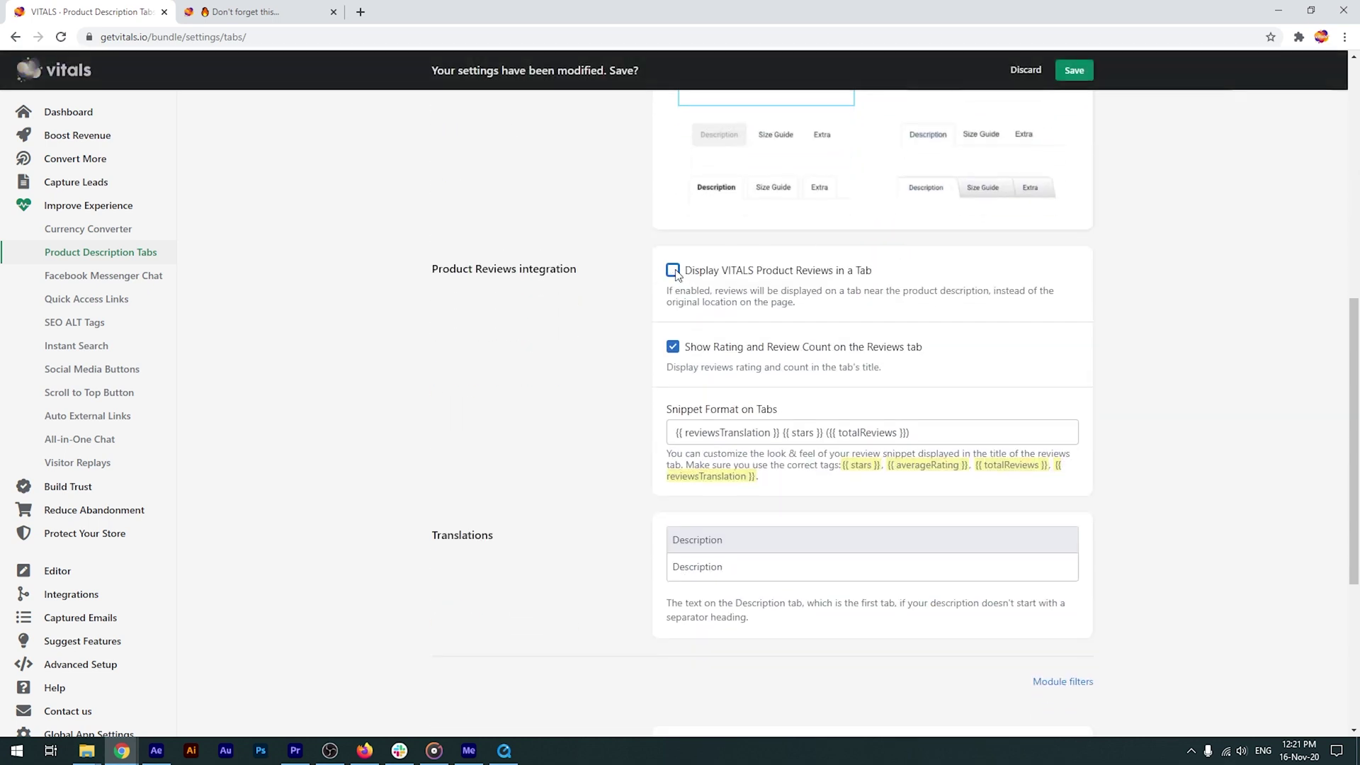
pyautogui.click(1068, 68)
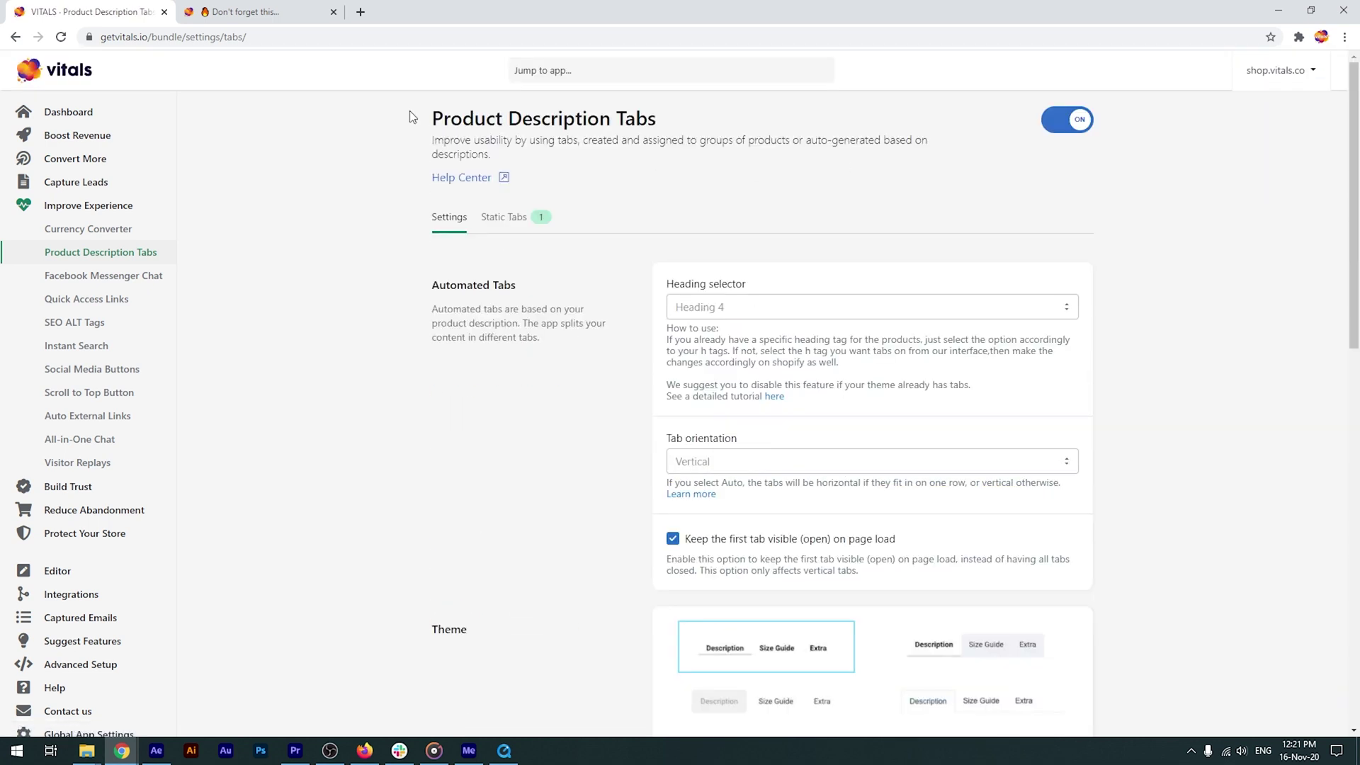
pyautogui.click(255, 12)
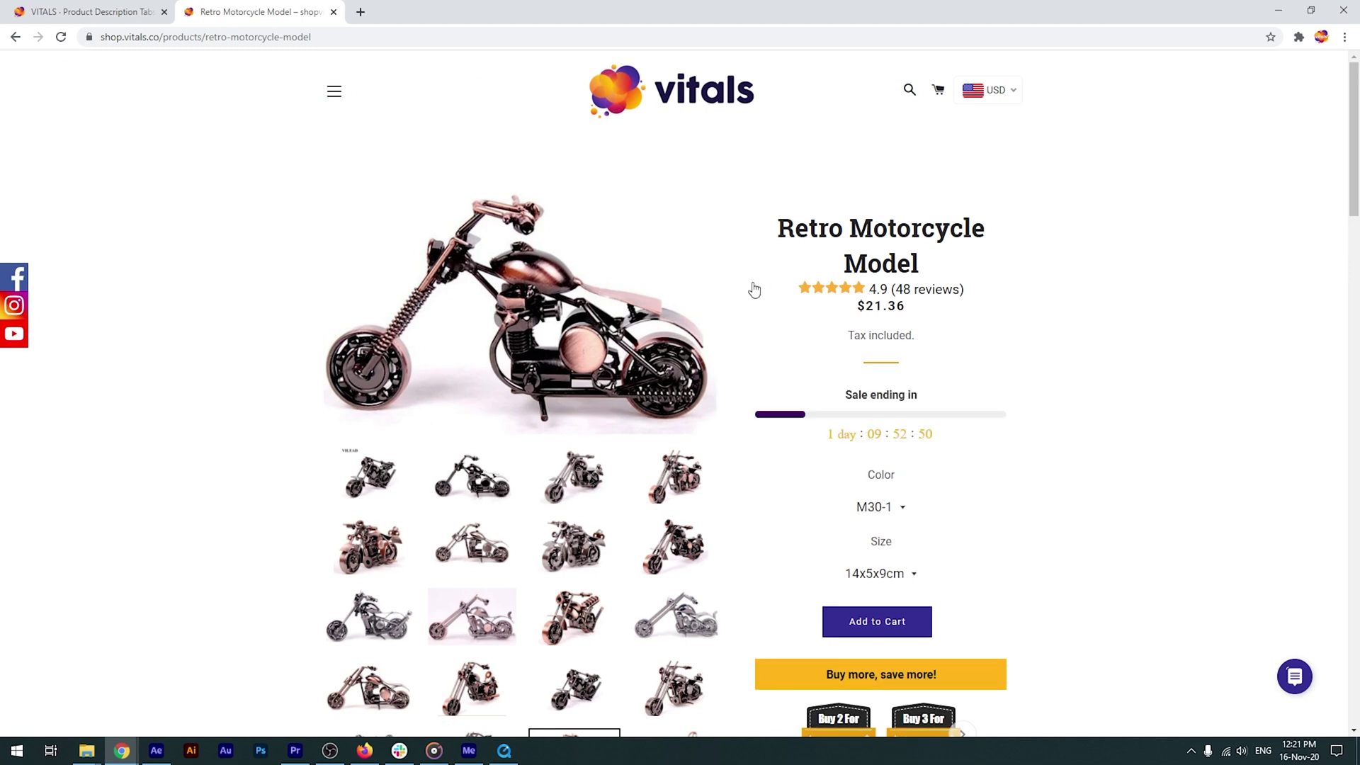
pyautogui.scroll(-2, 835, 295)
pyautogui.scroll(-4, 744, 325)
pyautogui.scroll(-3, 729, 307)
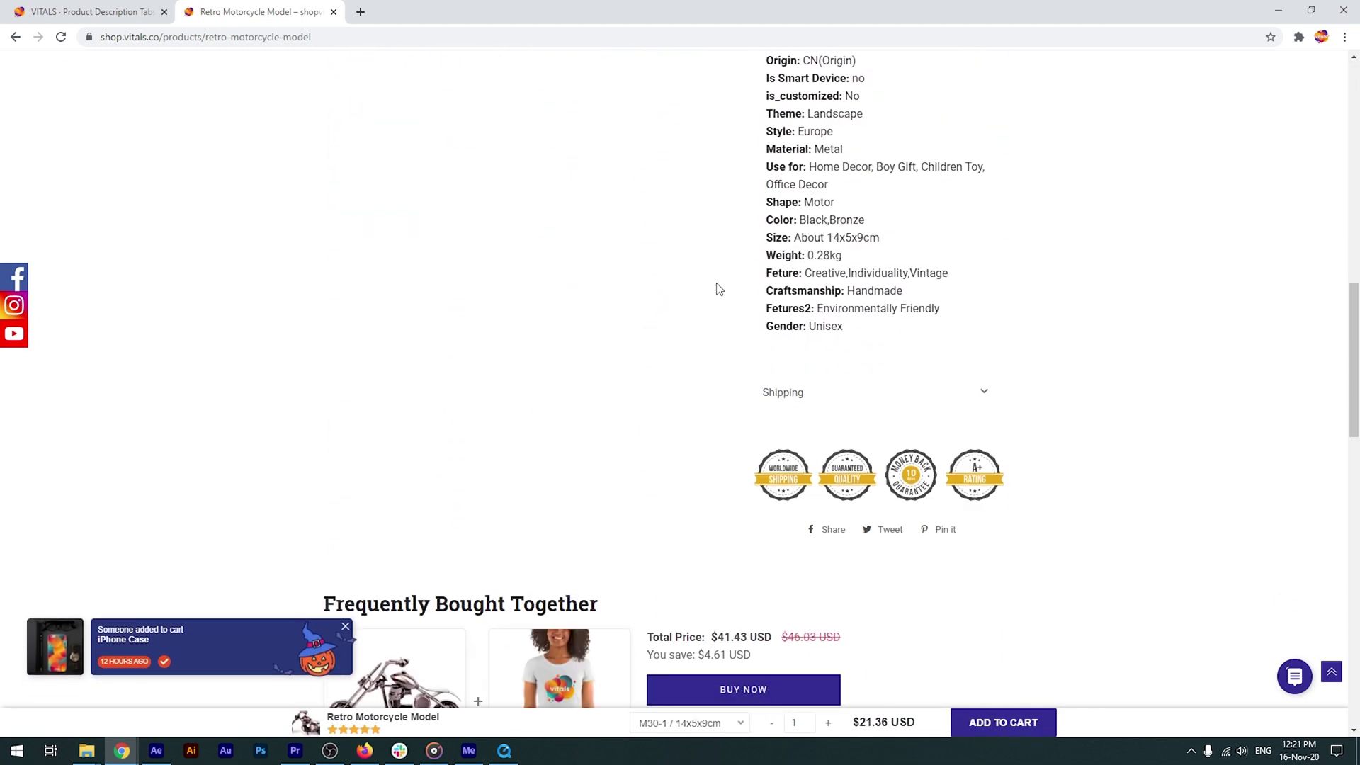
pyautogui.scroll(-1, 717, 287)
pyautogui.scroll(-2, 623, 343)
pyautogui.scroll(-1, 668, 315)
pyautogui.scroll(-2, 653, 303)
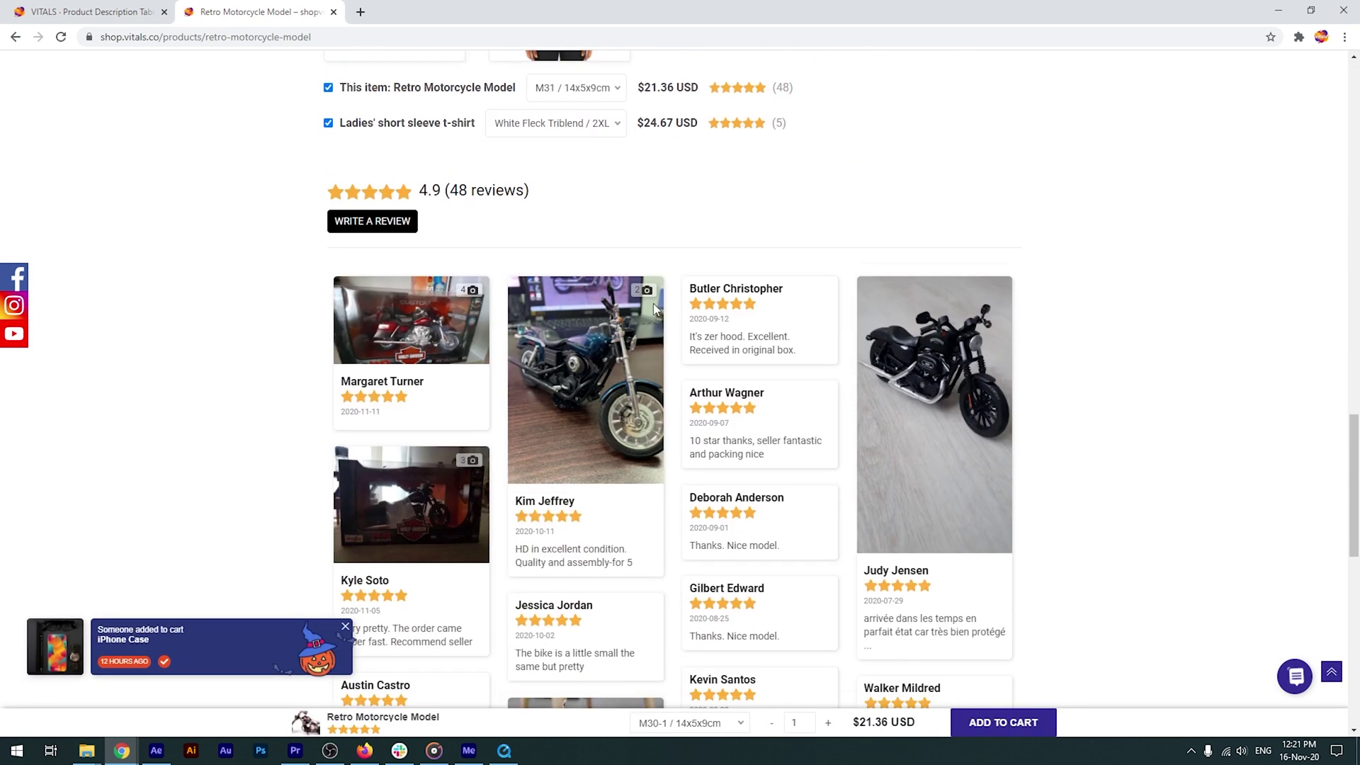
pyautogui.scroll(-2, 604, 283)
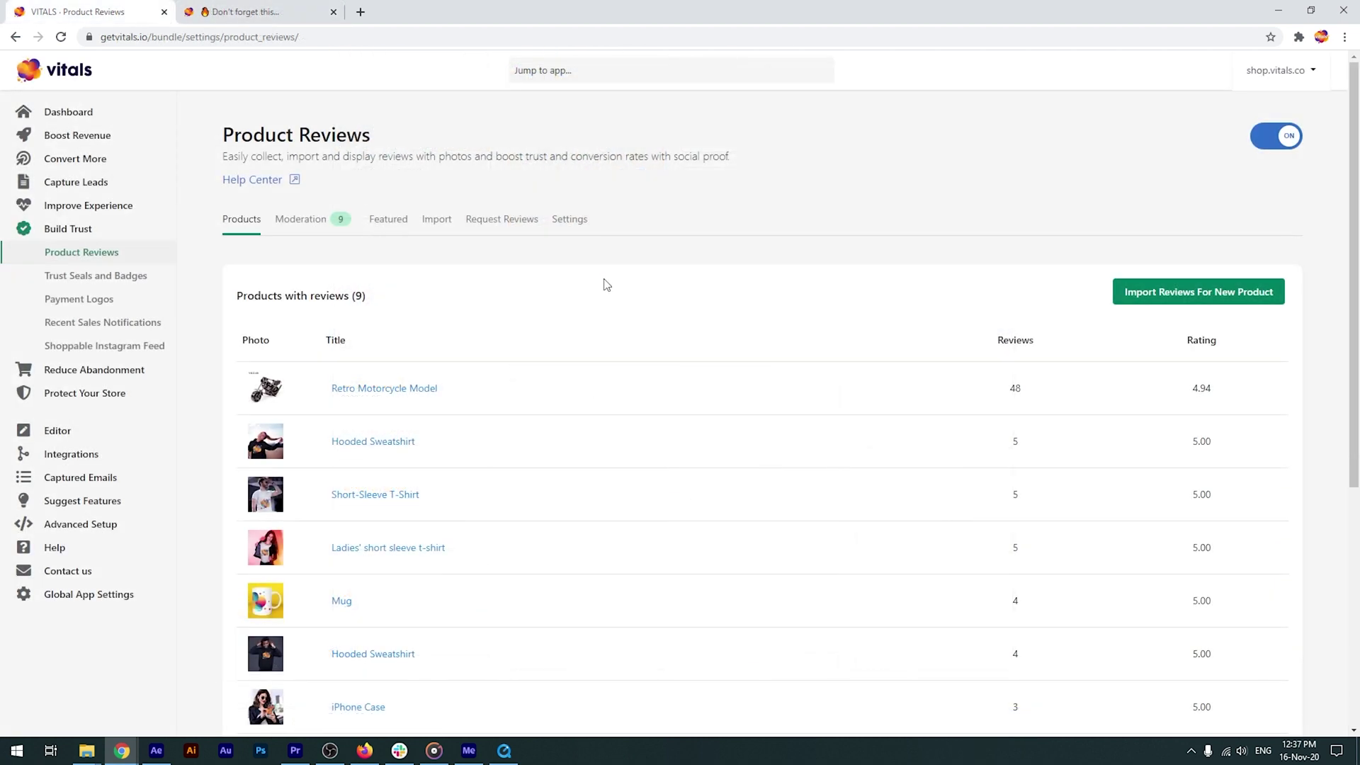
# Step: Browse the Import tab options, glance at Loox import, and open the CSV import tutorial
pyautogui.click(437, 219)
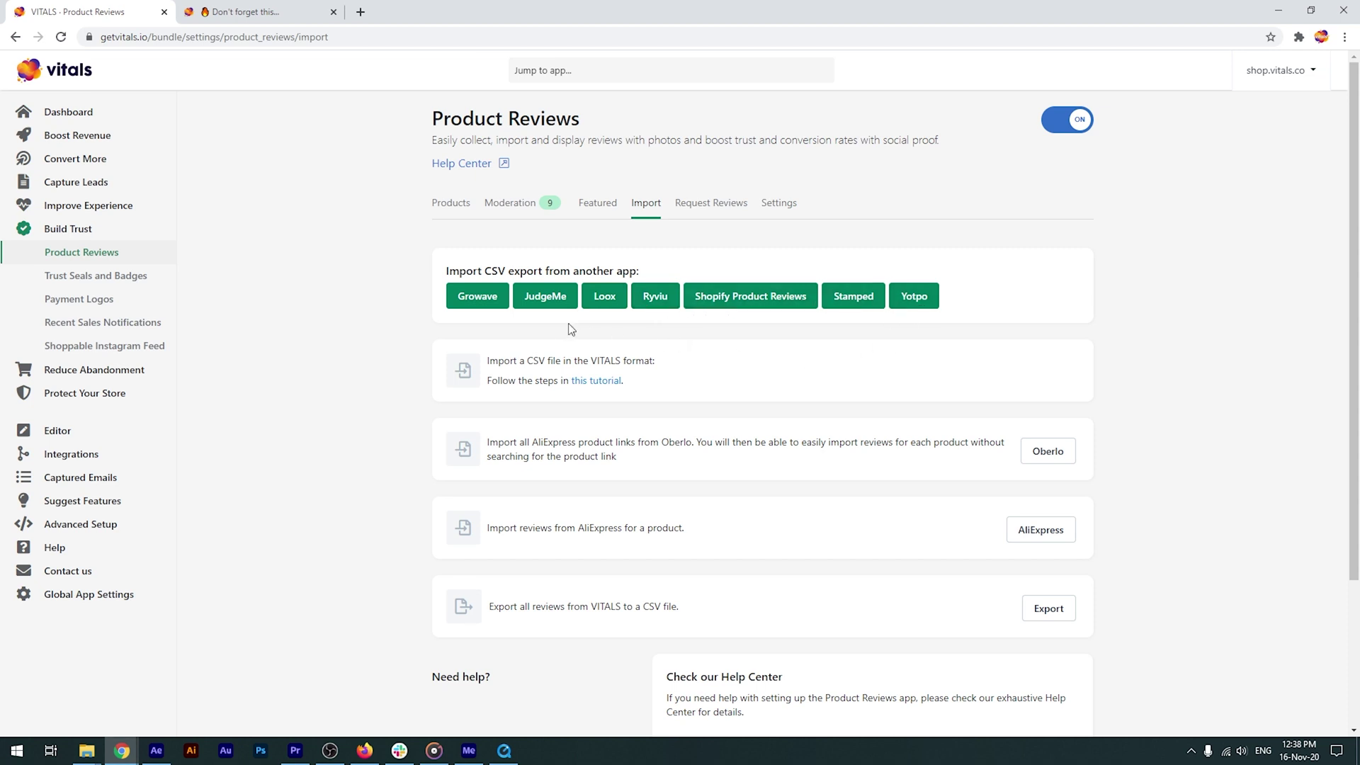
pyautogui.click(605, 298)
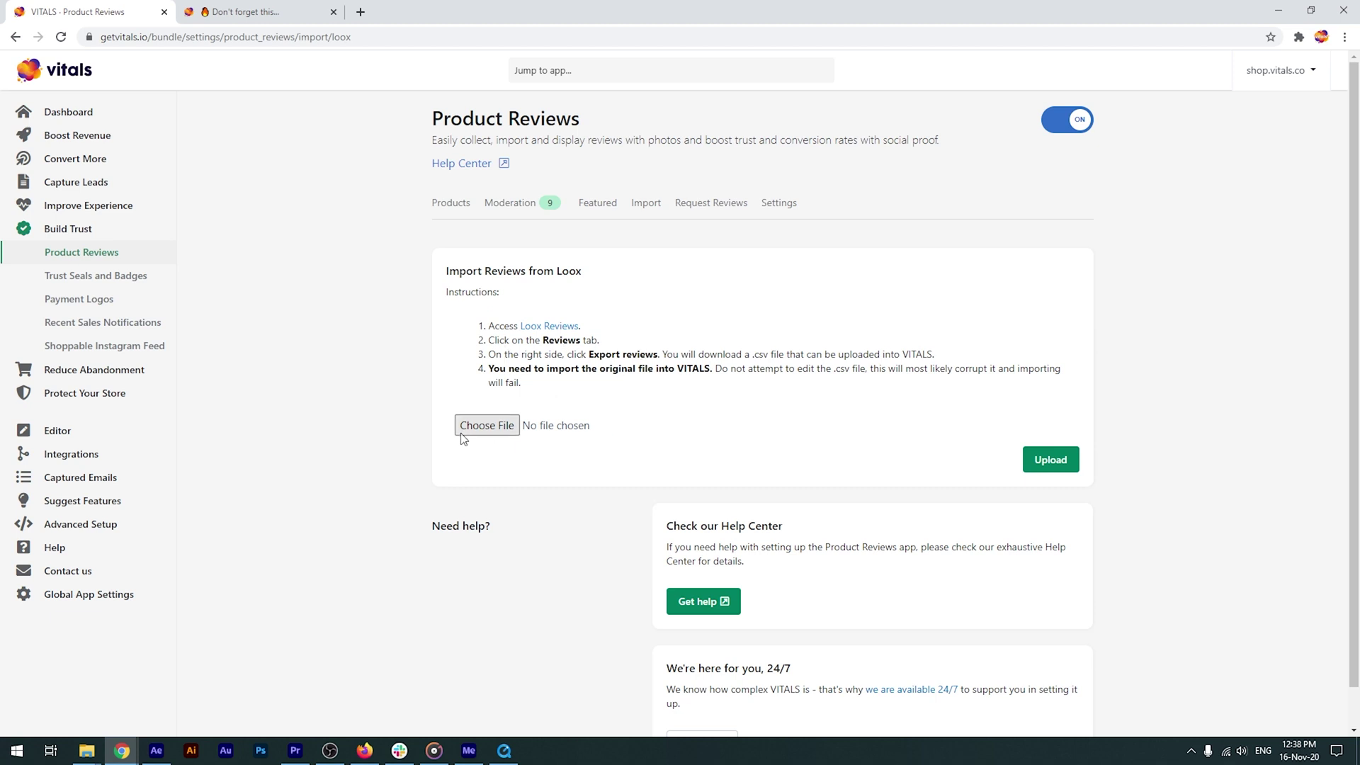
pyautogui.click(645, 204)
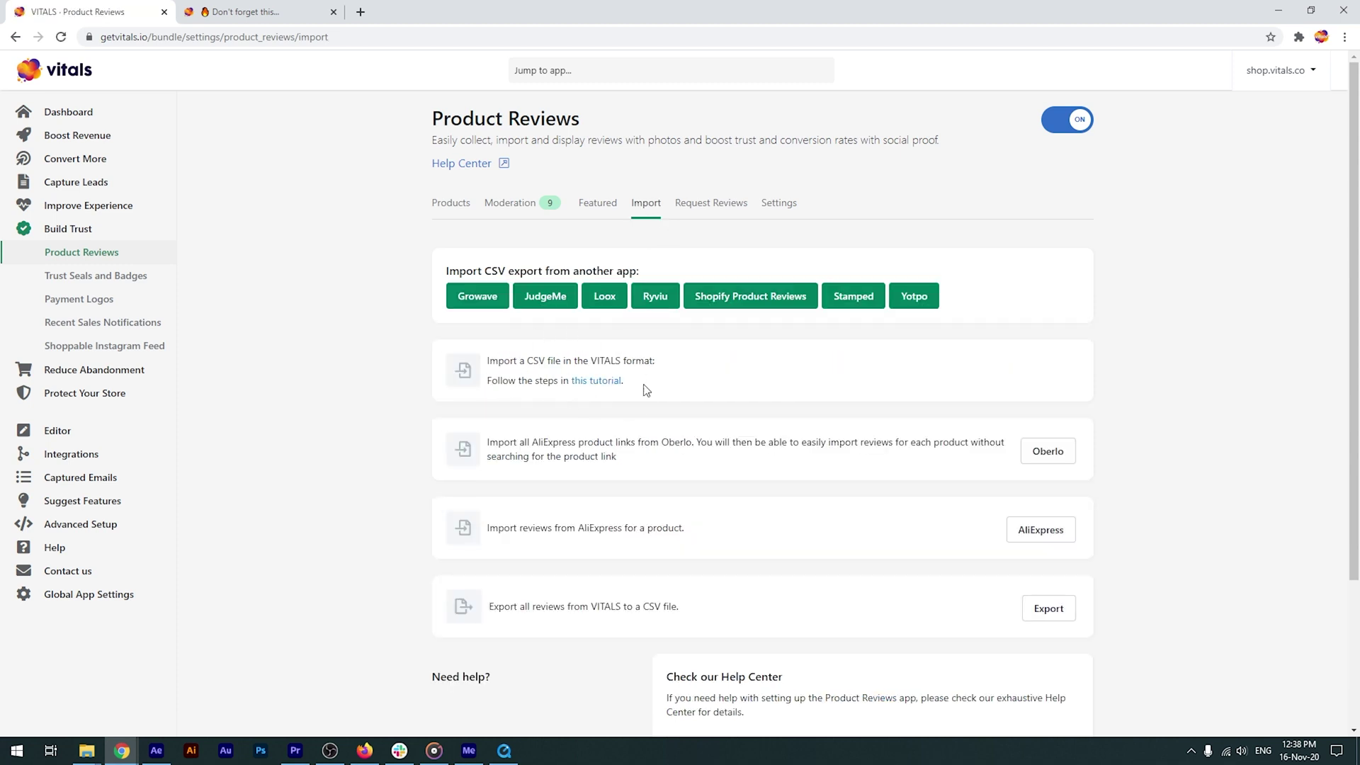
pyautogui.click(601, 383)
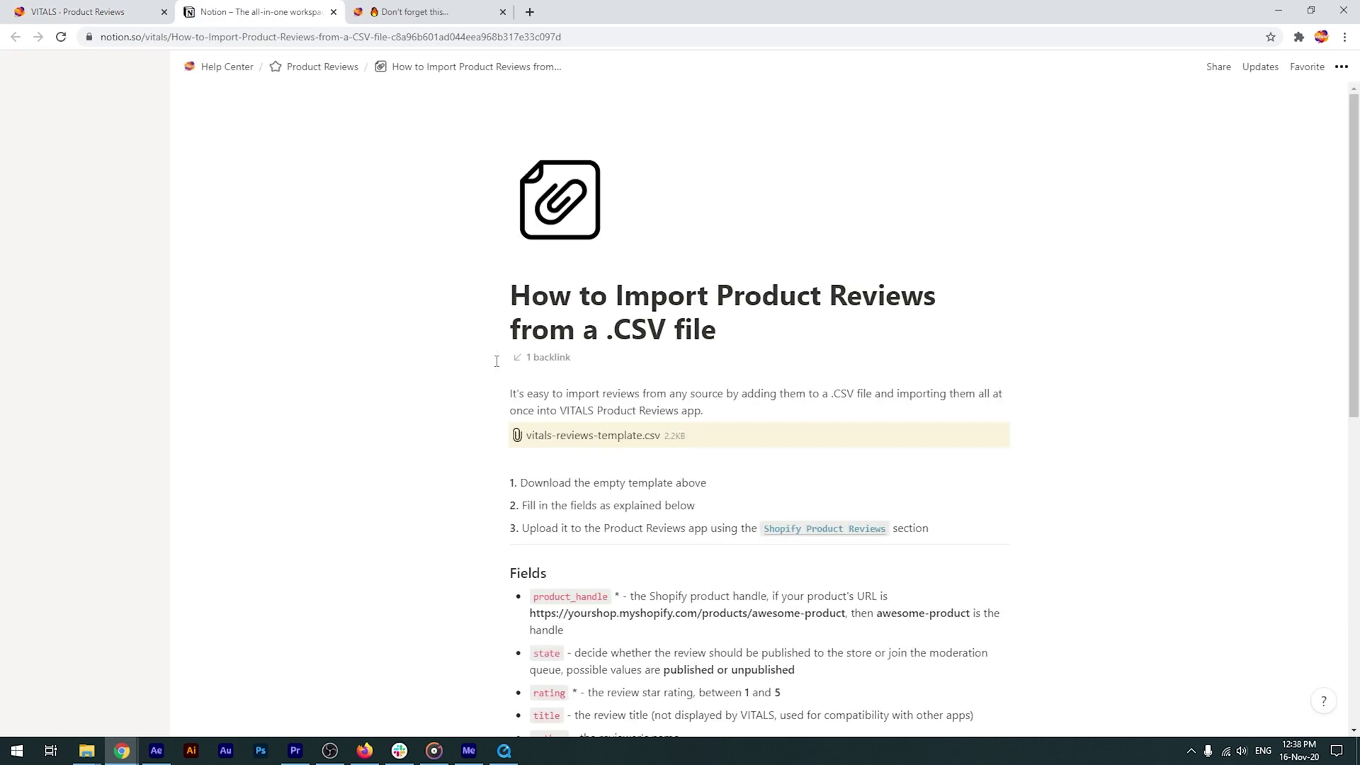
pyautogui.scroll(-2, 484, 340)
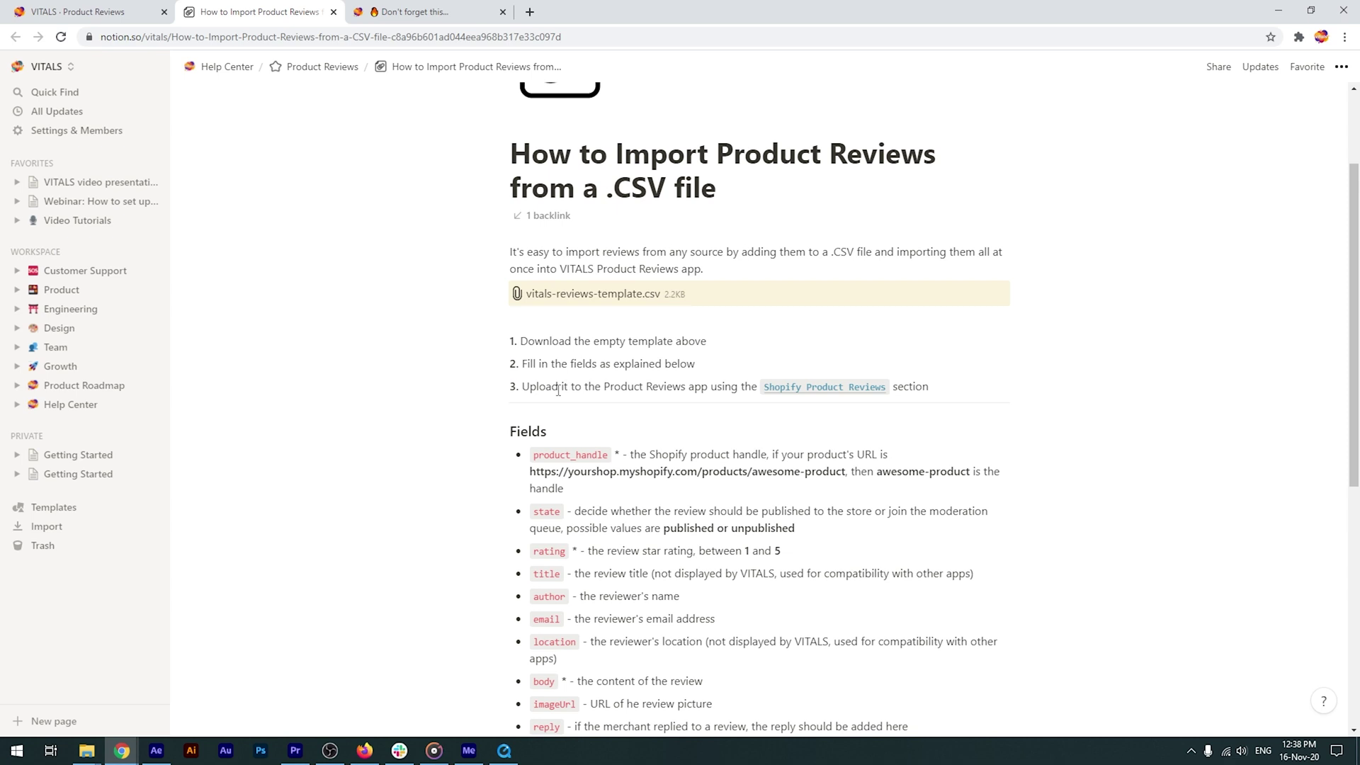
pyautogui.click(129, 15)
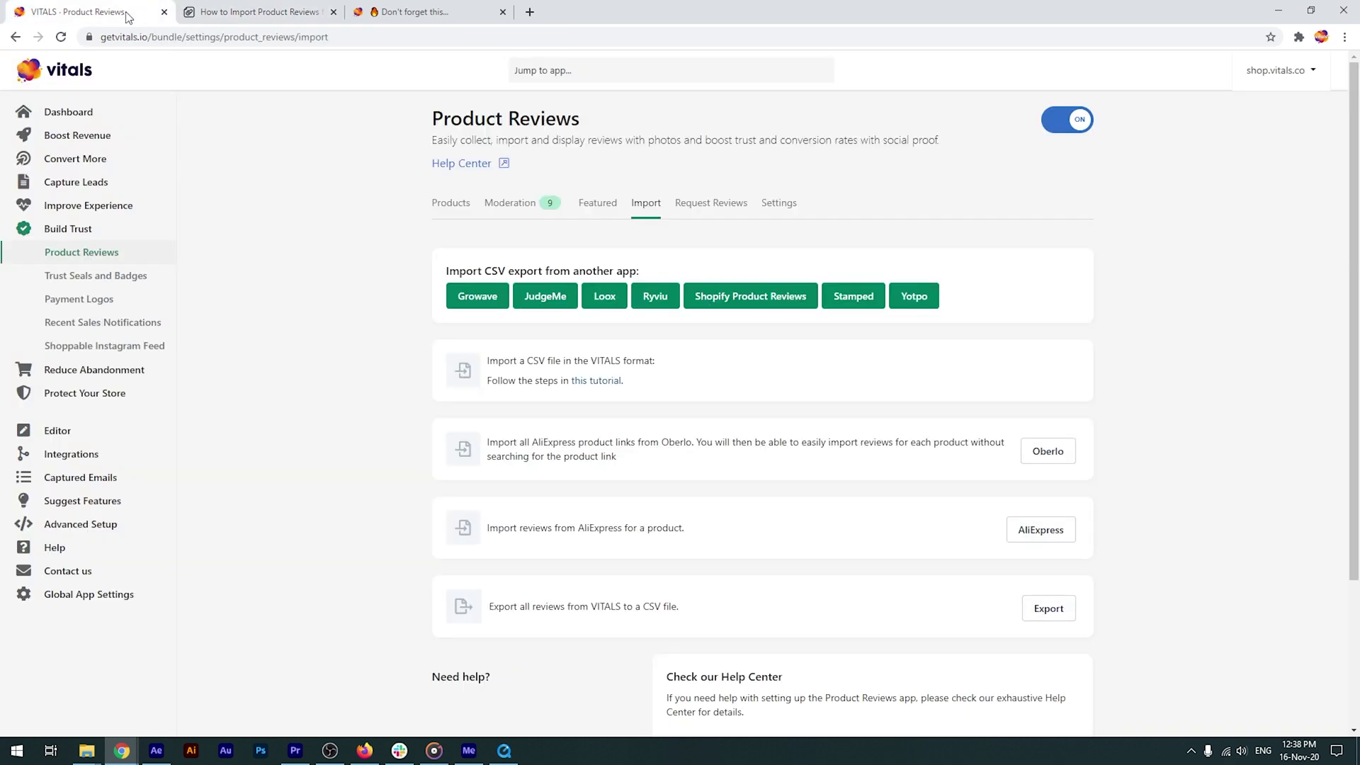